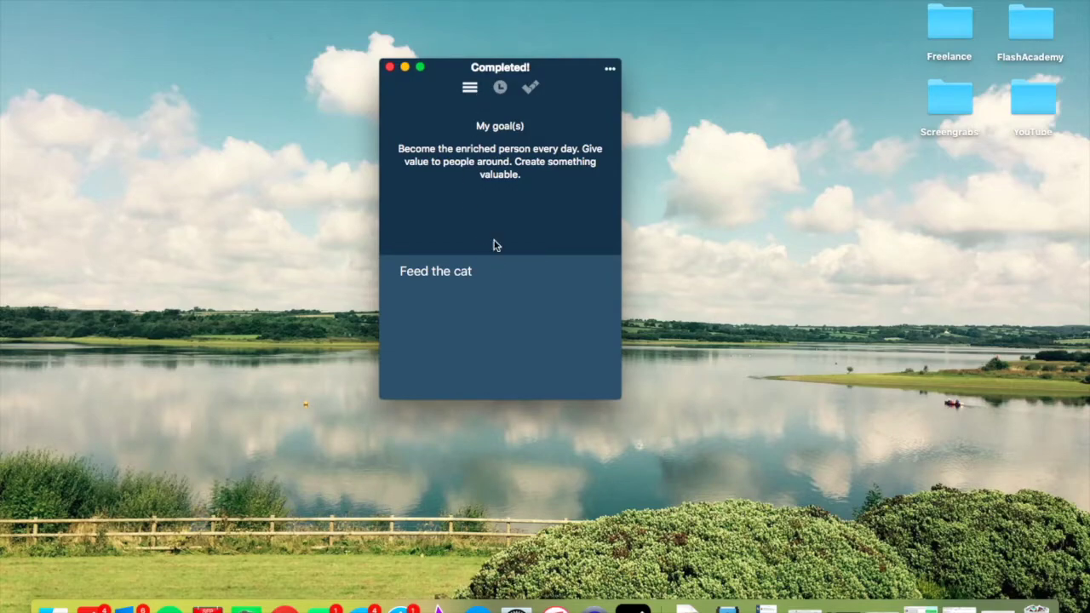
- Show the goals text above the task list, then leave it collapsed so only the tasks remain
{"action": "left_click", "coordinate": [468, 92]}
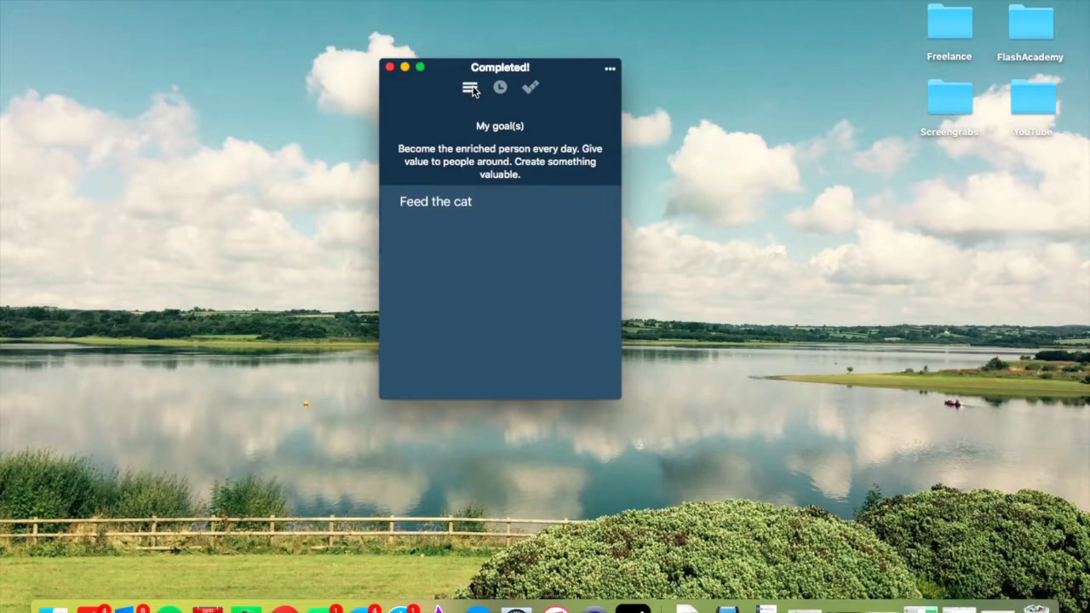
{"action": "left_click", "coordinate": [469, 90]}
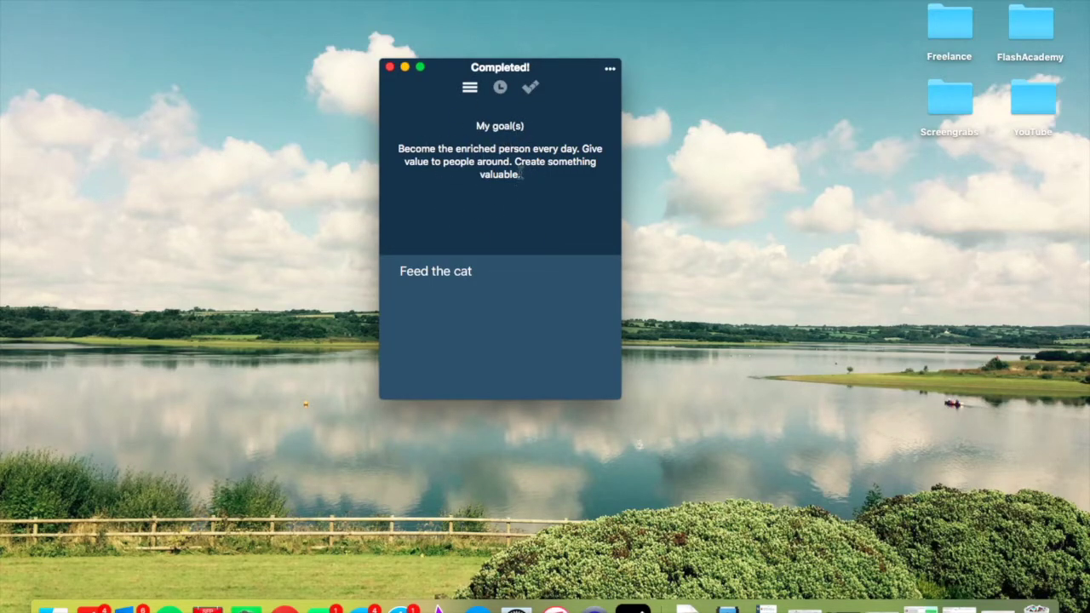
{"action": "left_click", "coordinate": [470, 89]}
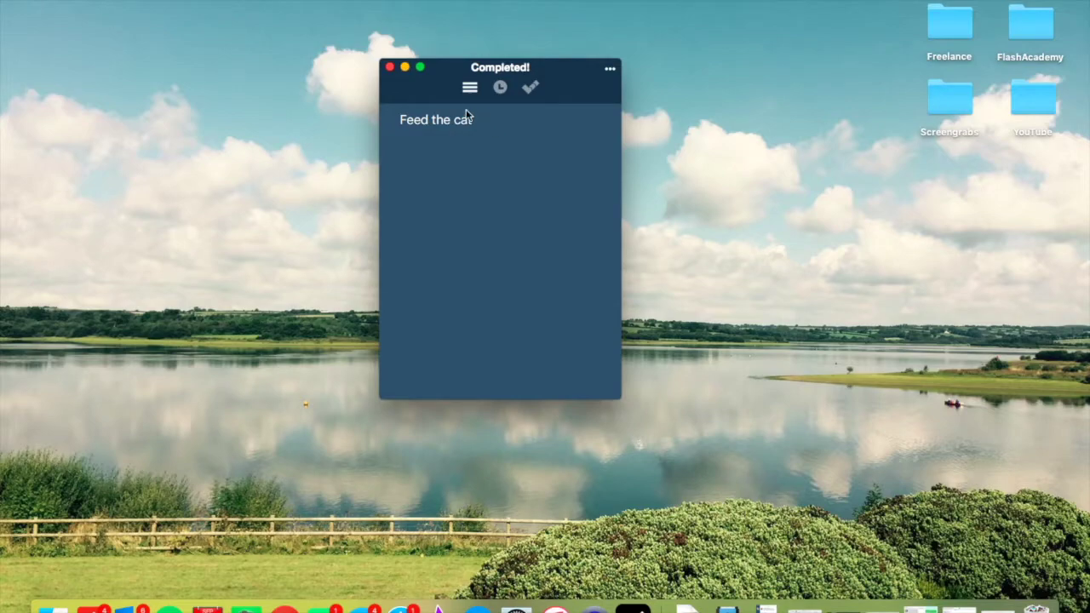
- Add a new task named Twitter below the Feed the cat task
{"action": "left_click", "coordinate": [482, 124]}
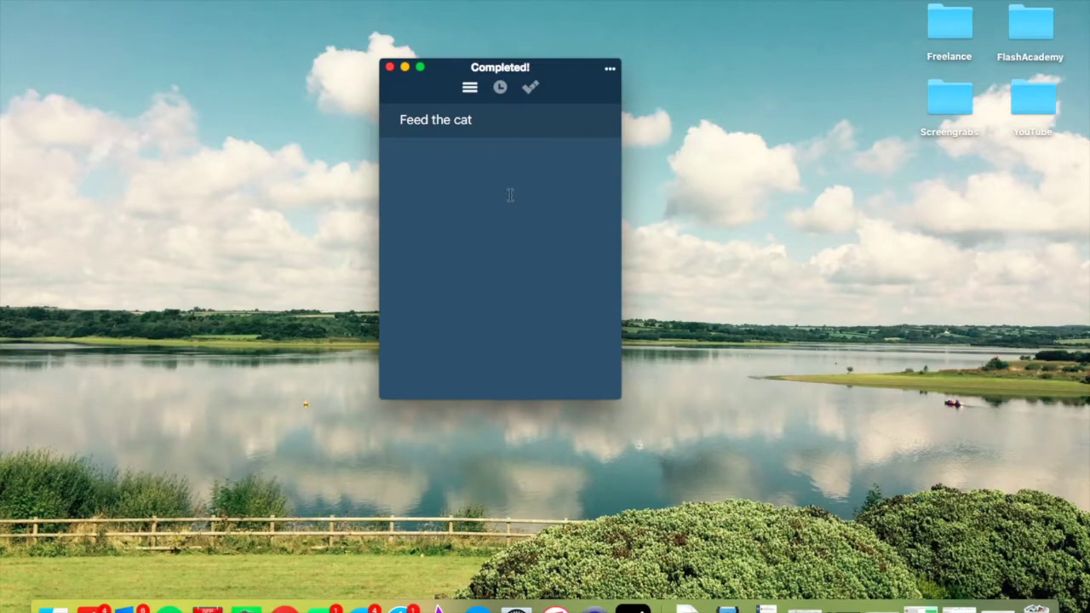
{"action": "left_click", "coordinate": [475, 120]}
{"action": "key", "text": "Return"}
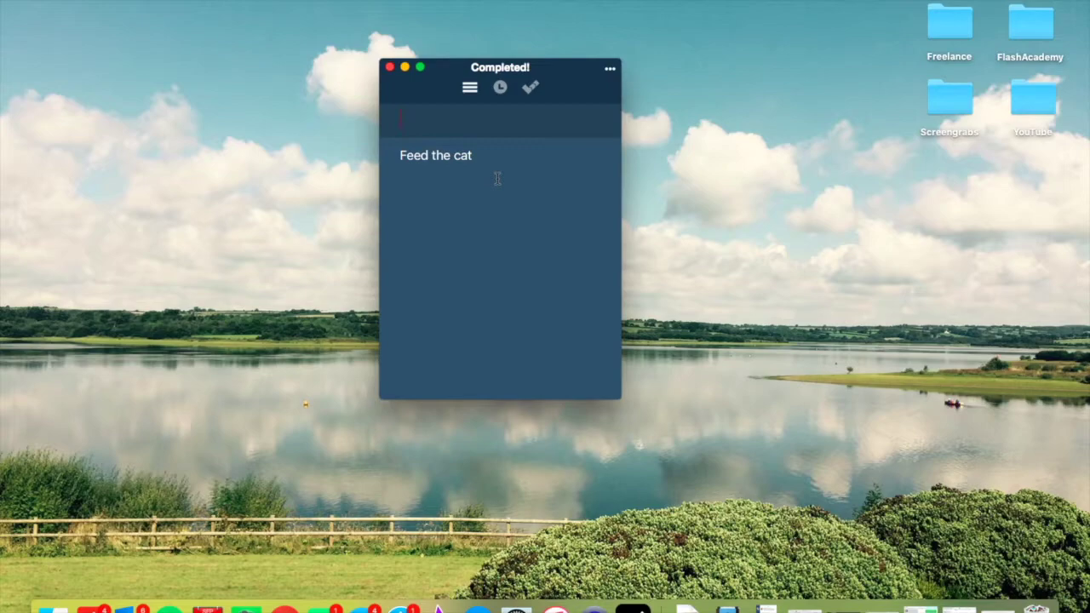
{"action": "key", "text": "Escape"}
{"action": "key", "text": "Return"}
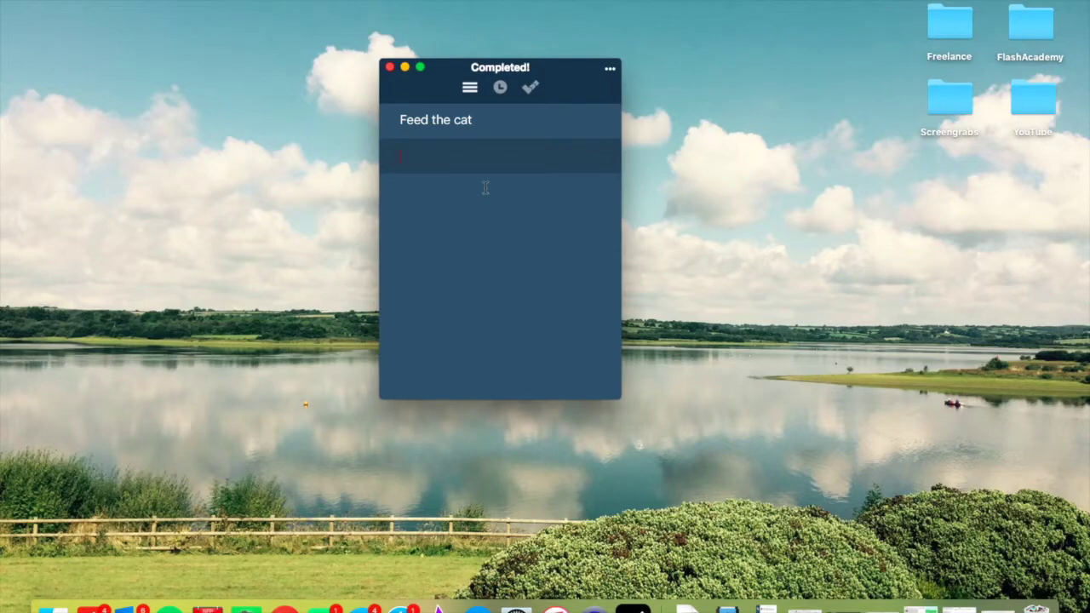
{"action": "type", "text": "Twitter"}
{"action": "key", "text": "Return"}
- Add a subtask named Tweet about Proud under the Twitter task and collapse Twitter
{"action": "right_click", "coordinate": [520, 159]}
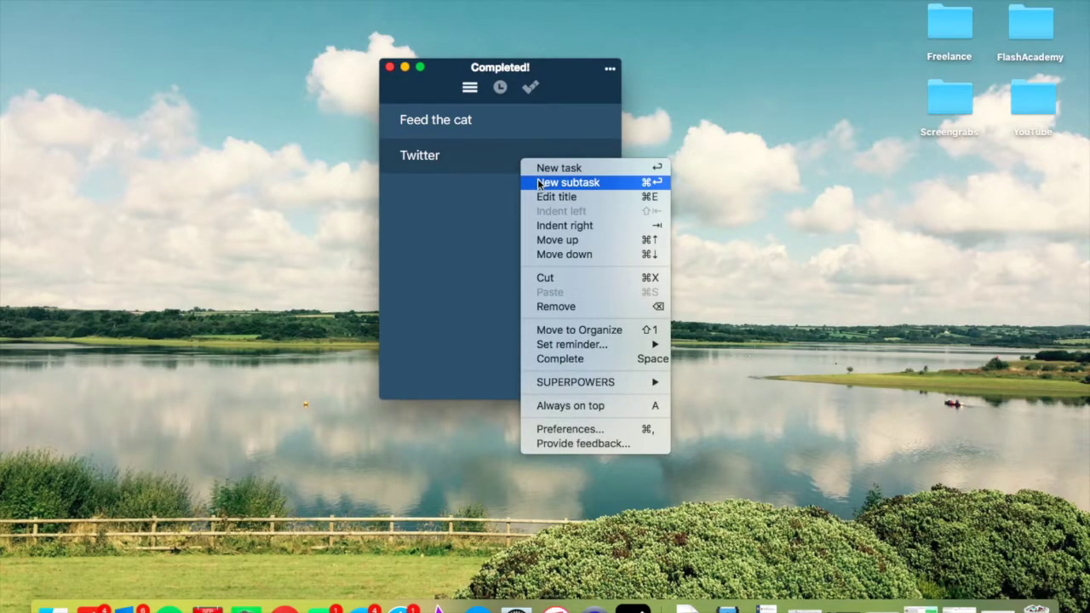
{"action": "left_click", "coordinate": [538, 184]}
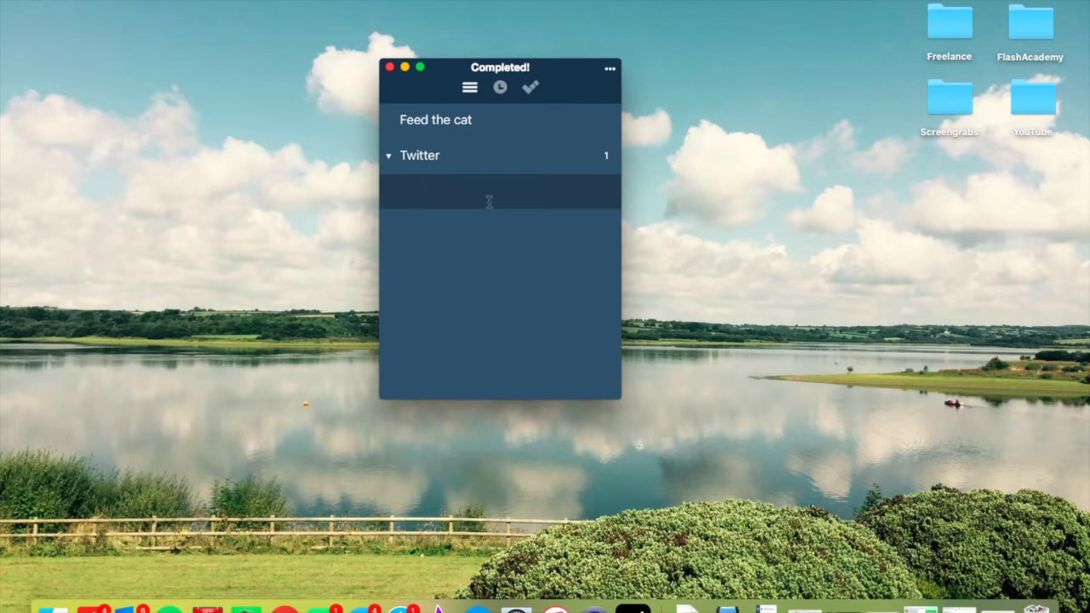
{"action": "type", "text": "Tweet abput"}
{"action": "key", "text": "BackSpace"}
{"action": "key", "text": "BackSpace"}
{"action": "key", "text": "BackSpace"}
{"action": "type", "text": "oit"}
{"action": "key", "text": "BackSpace"}
{"action": "key", "text": "BackSpace"}
{"action": "type", "text": "ut Prod"}
{"action": "key", "text": "BackSpace"}
{"action": "type", "text": "ud"}
{"action": "key", "text": "Return"}
{"action": "key", "text": "Escape"}
{"action": "left_click", "coordinate": [388, 155]}
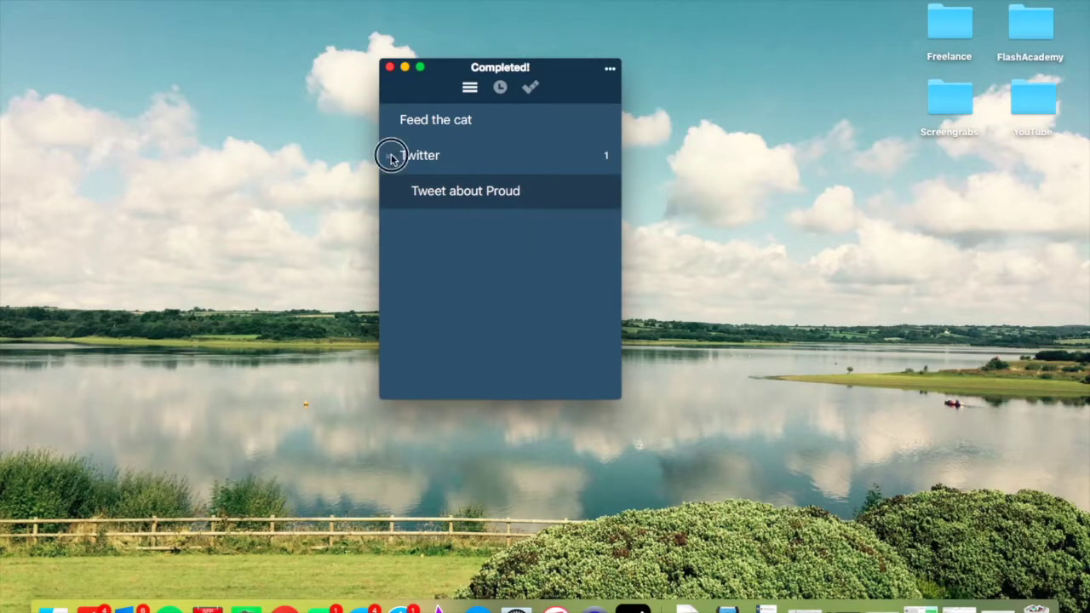
- View the goals area of the lists and the focus and relax timer above the reminders
{"action": "left_click", "coordinate": [470, 87]}
{"action": "left_click", "coordinate": [470, 88]}
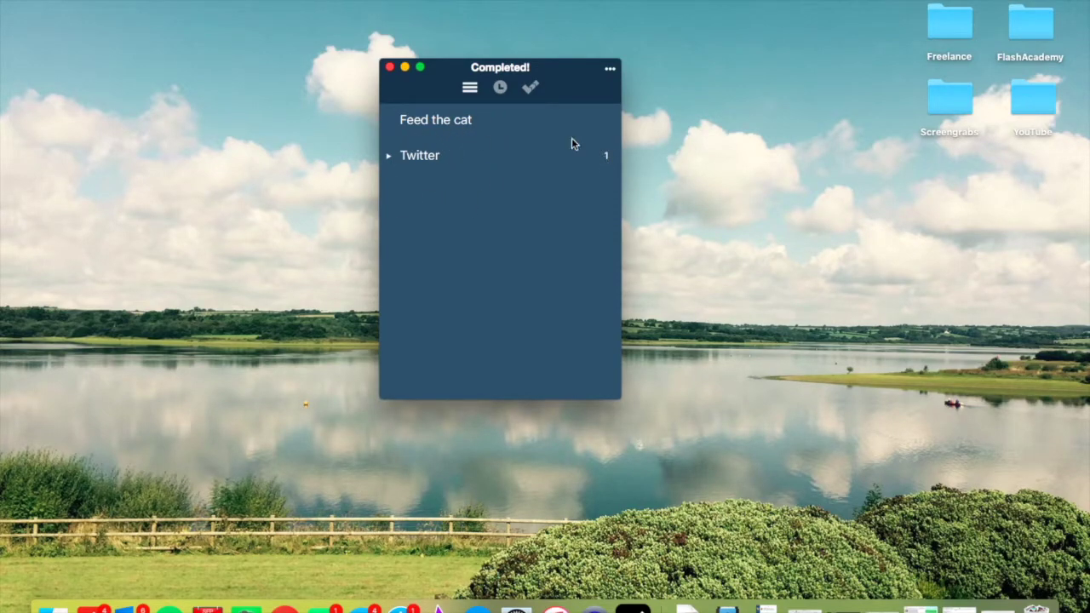
{"action": "left_click", "coordinate": [501, 88]}
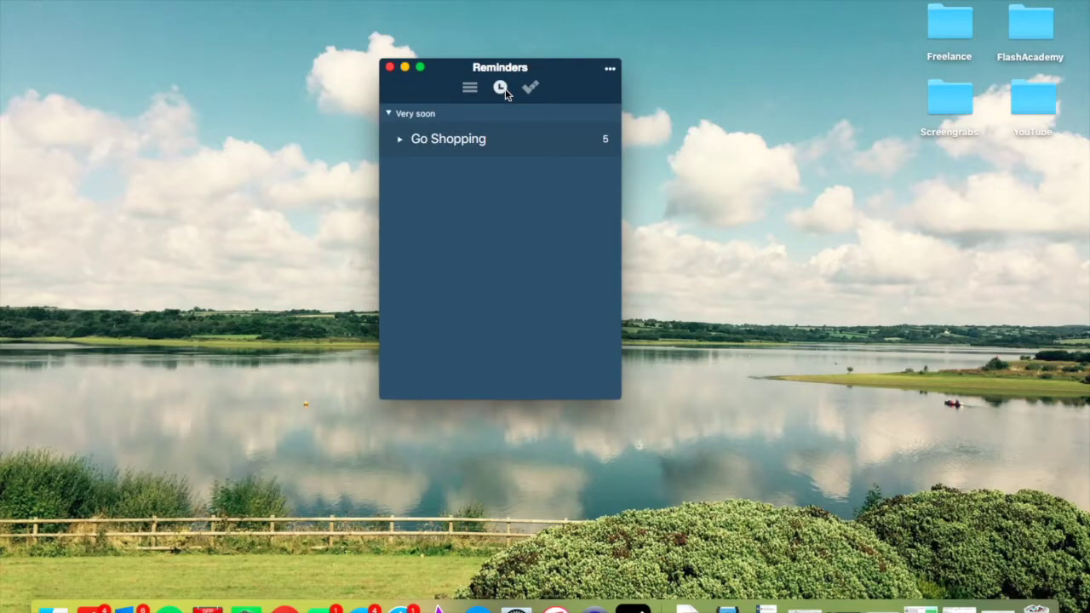
{"action": "left_click", "coordinate": [501, 88]}
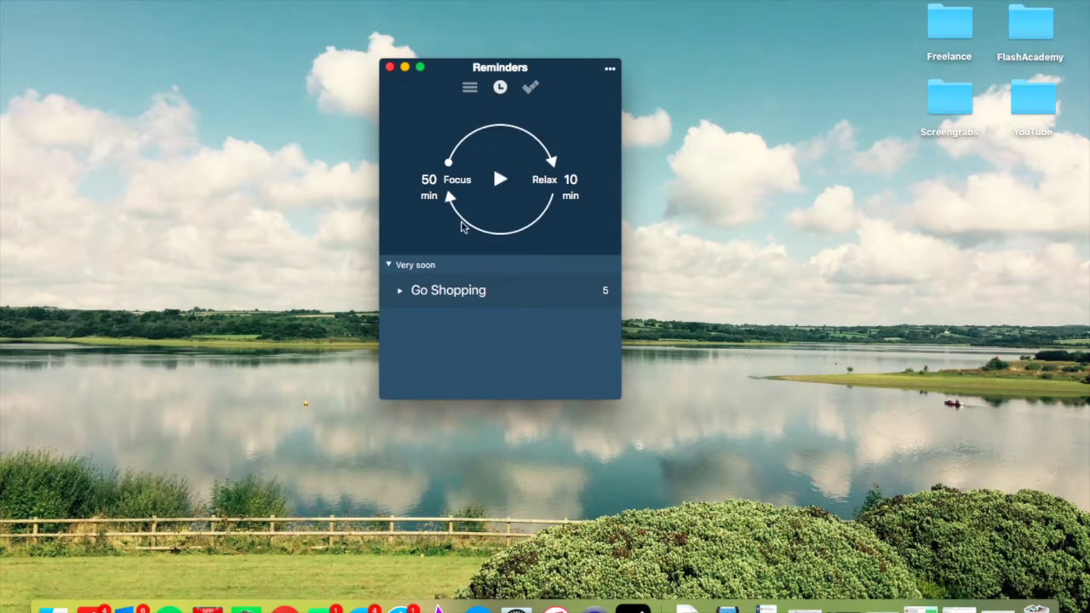
{"action": "left_click", "coordinate": [501, 89]}
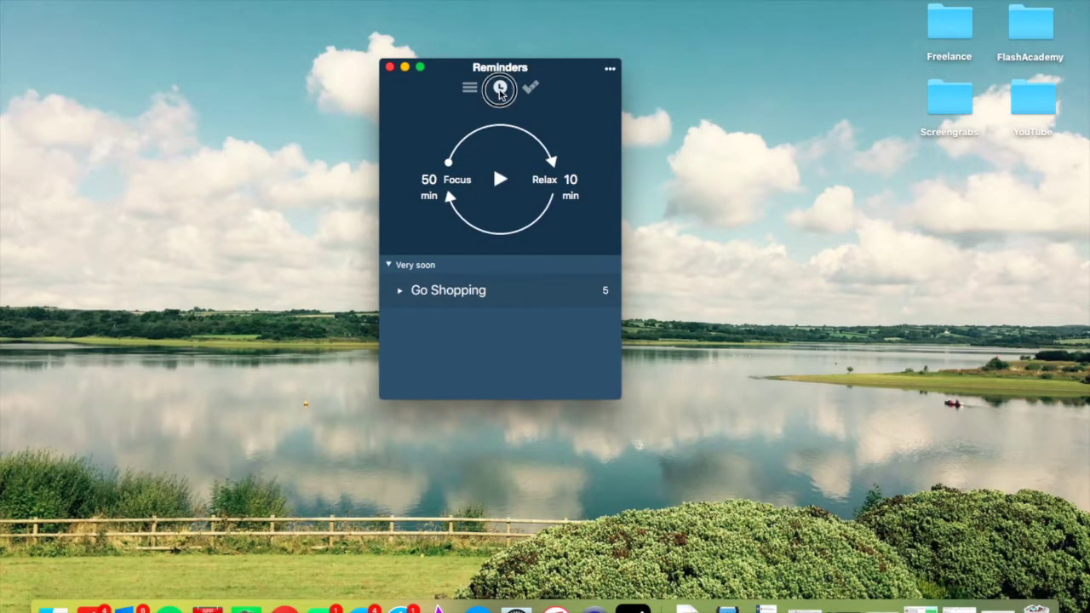
- Expand the Go Shopping reminder to view its subtasks and set its reminder to In 15 min
{"action": "left_click", "coordinate": [400, 142]}
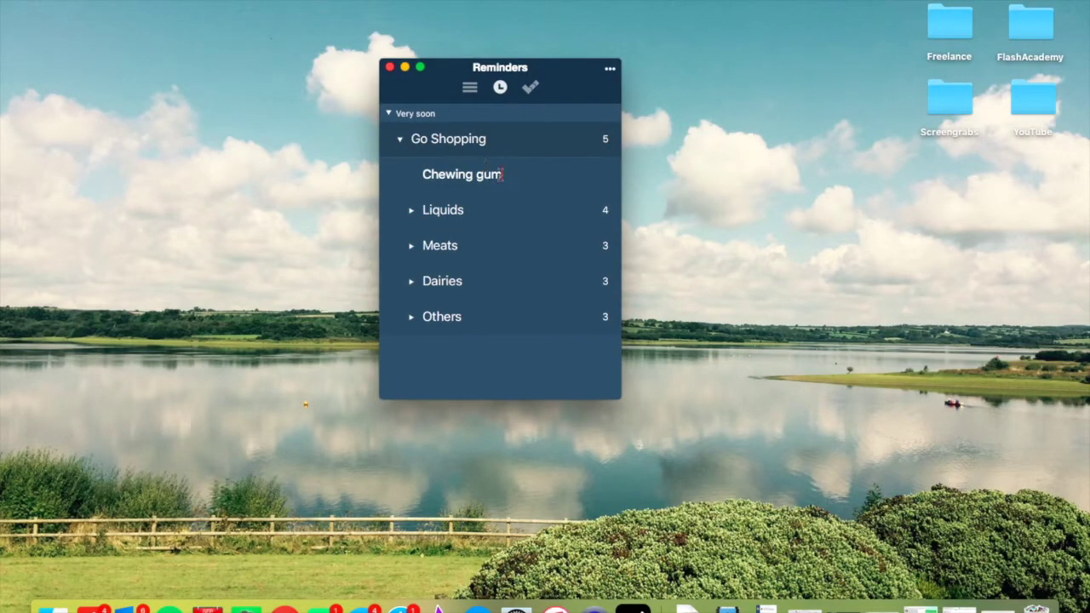
{"action": "right_click", "coordinate": [508, 141]}
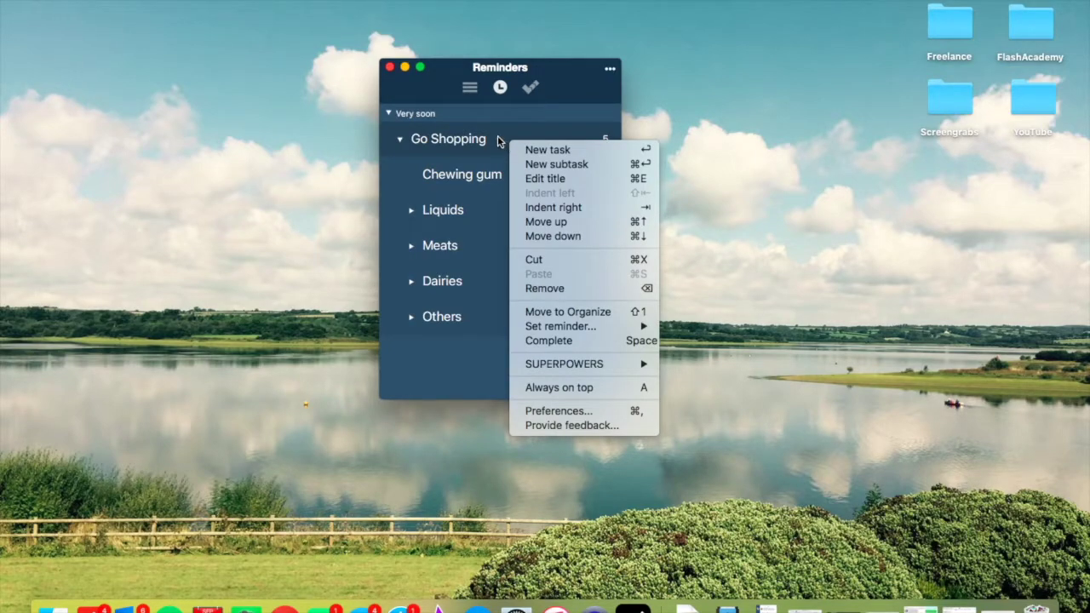
{"action": "mouse_move", "coordinate": [584, 326]}
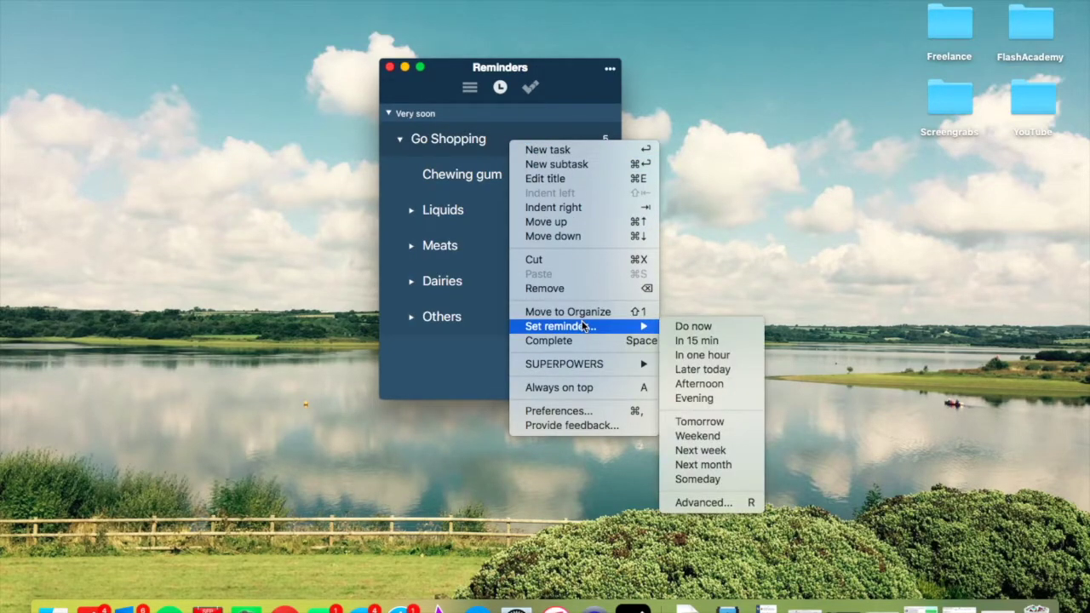
{"action": "left_click", "coordinate": [706, 341]}
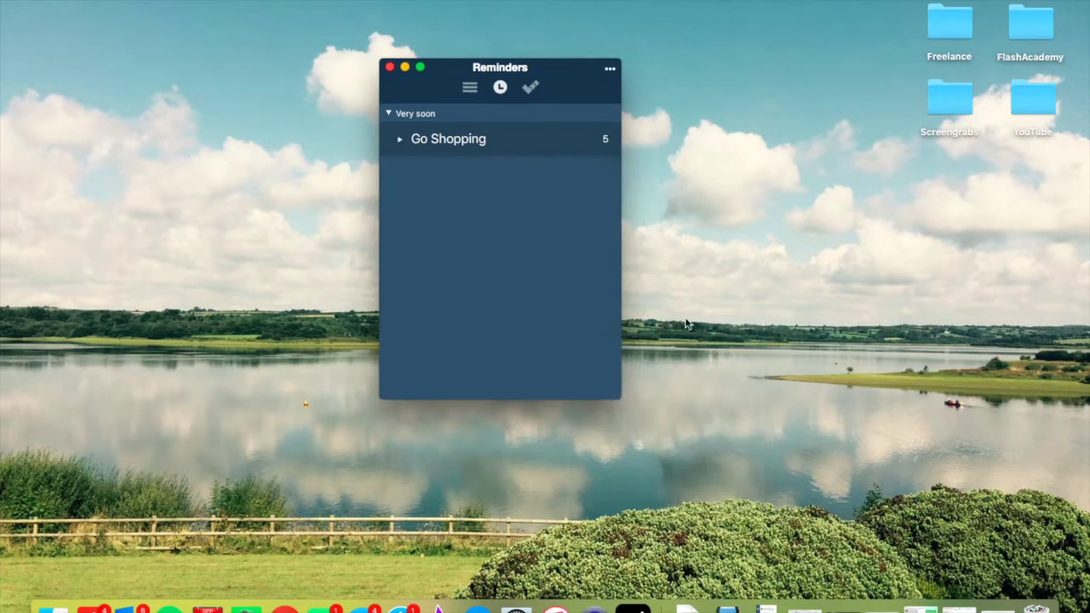
{"action": "left_click", "coordinate": [389, 114]}
{"action": "left_click", "coordinate": [389, 113]}
- Set an In one hour reminder for the Feed the cat task in the lists and check it among the reminders
{"action": "left_click", "coordinate": [469, 87]}
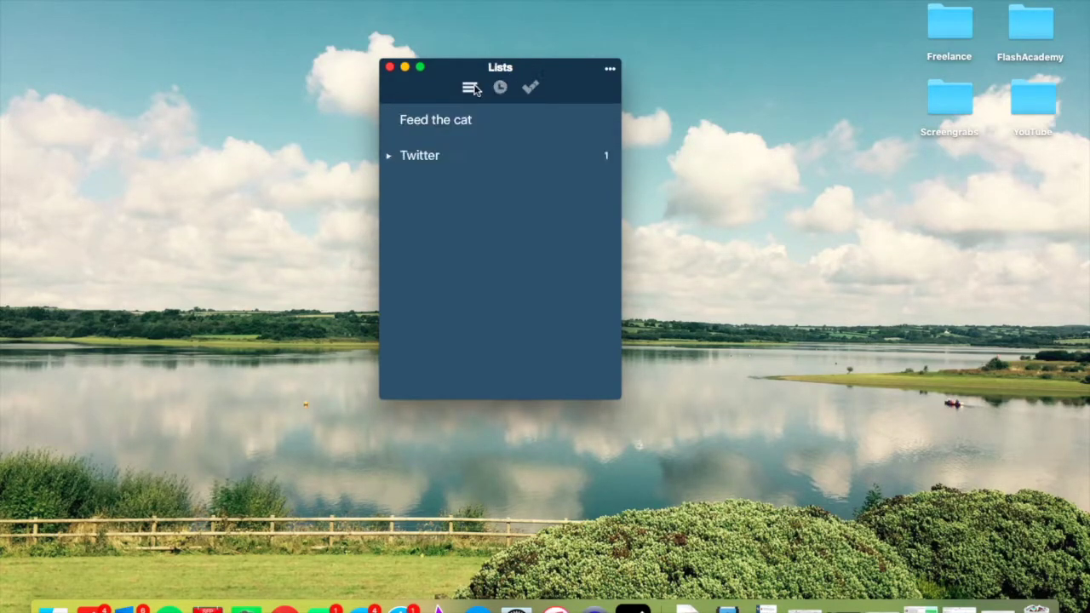
{"action": "left_click", "coordinate": [475, 125]}
{"action": "right_click", "coordinate": [475, 125]}
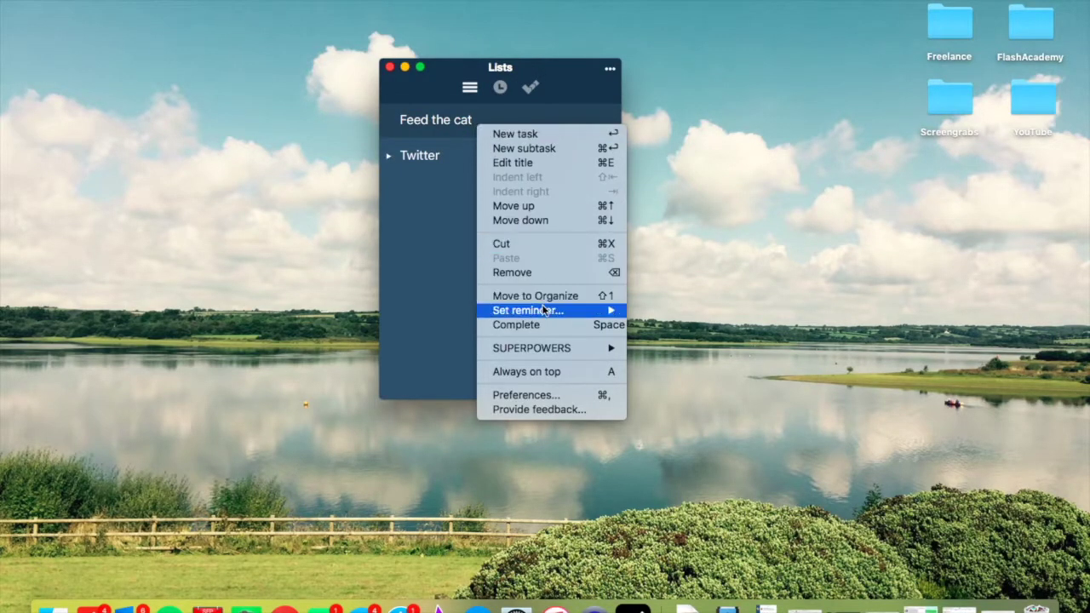
{"action": "mouse_move", "coordinate": [539, 311]}
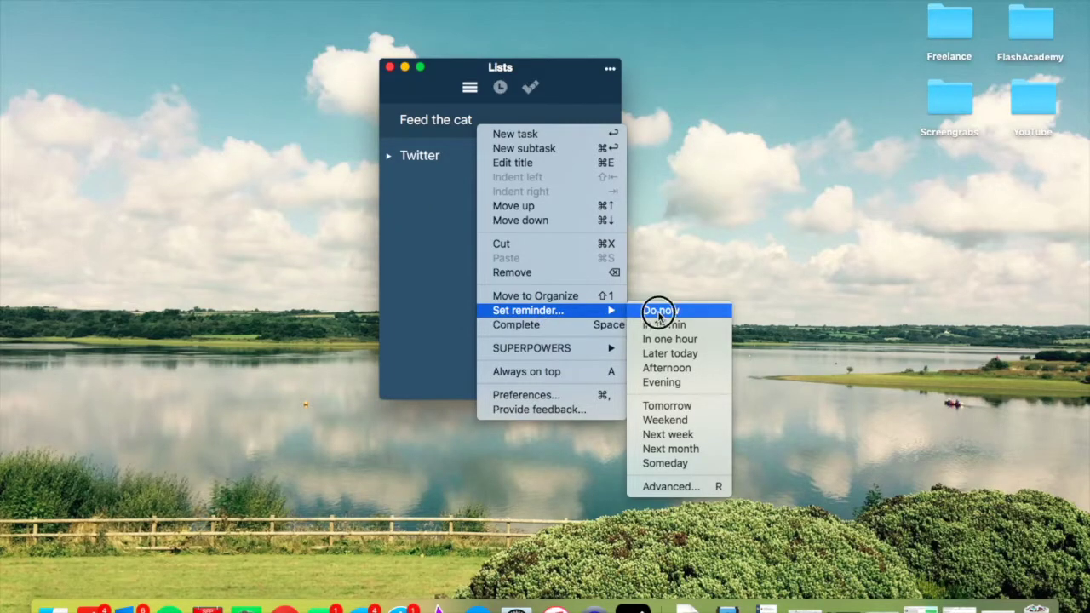
{"action": "left_click", "coordinate": [671, 339]}
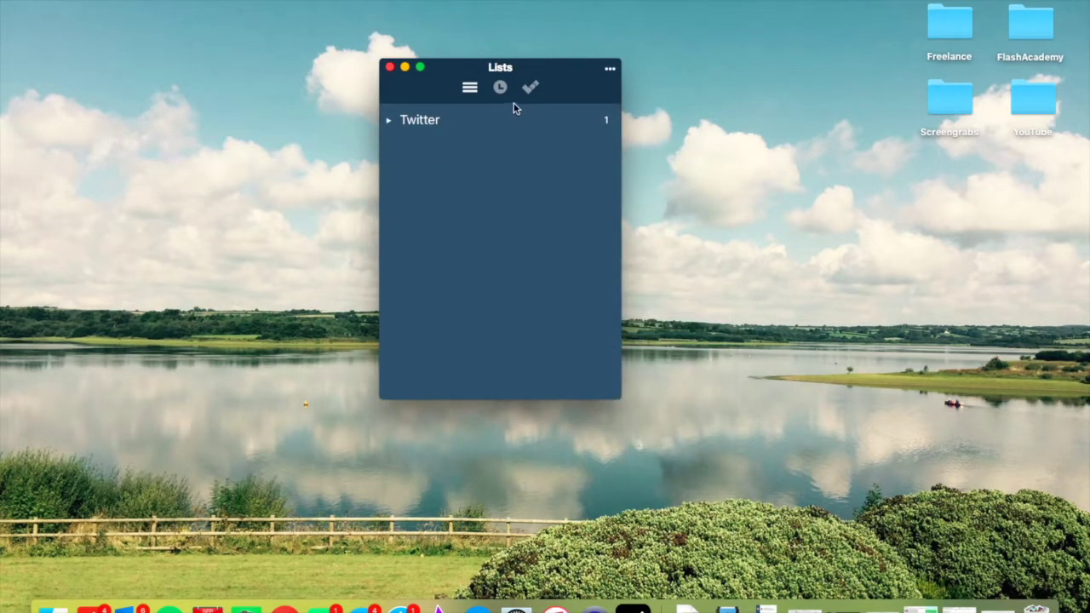
{"action": "left_click", "coordinate": [501, 88]}
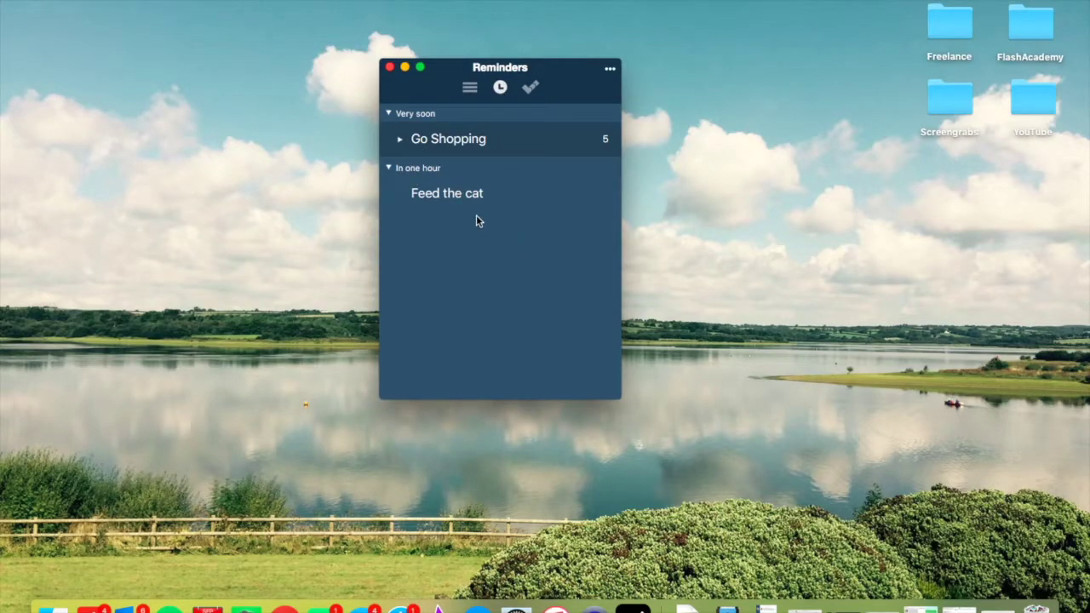
- Set a Do now reminder for the Twitter task in the lists
{"action": "left_click", "coordinate": [472, 90]}
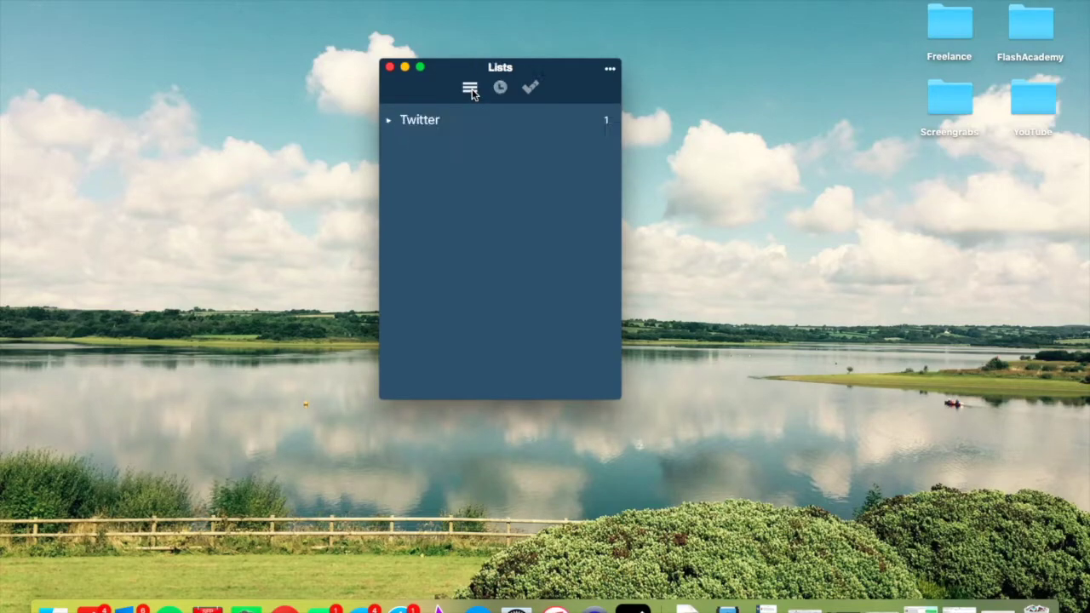
{"action": "right_click", "coordinate": [435, 122]}
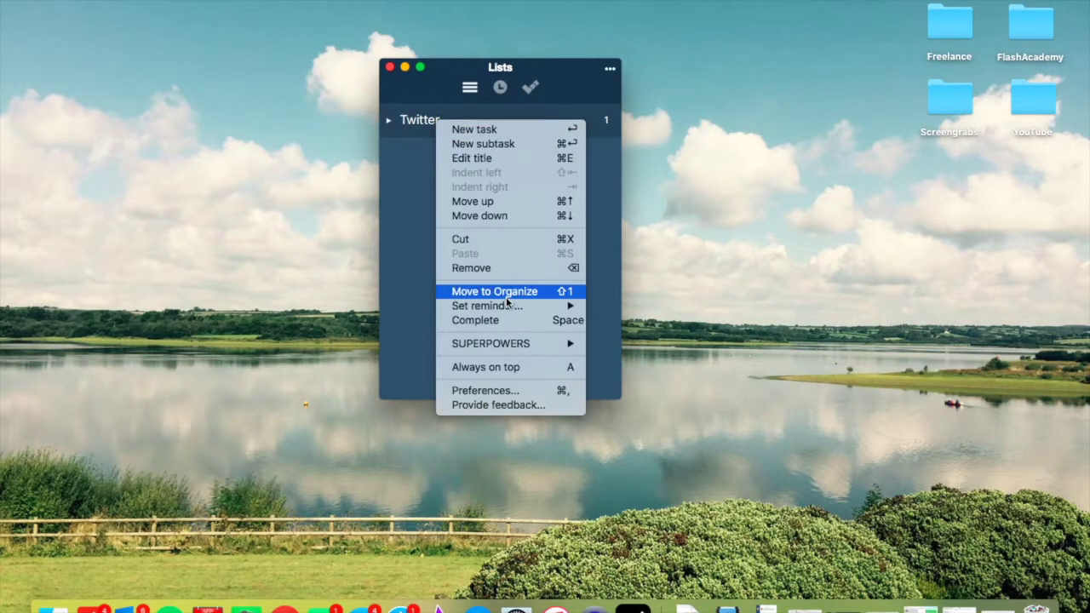
{"action": "mouse_move", "coordinate": [514, 307]}
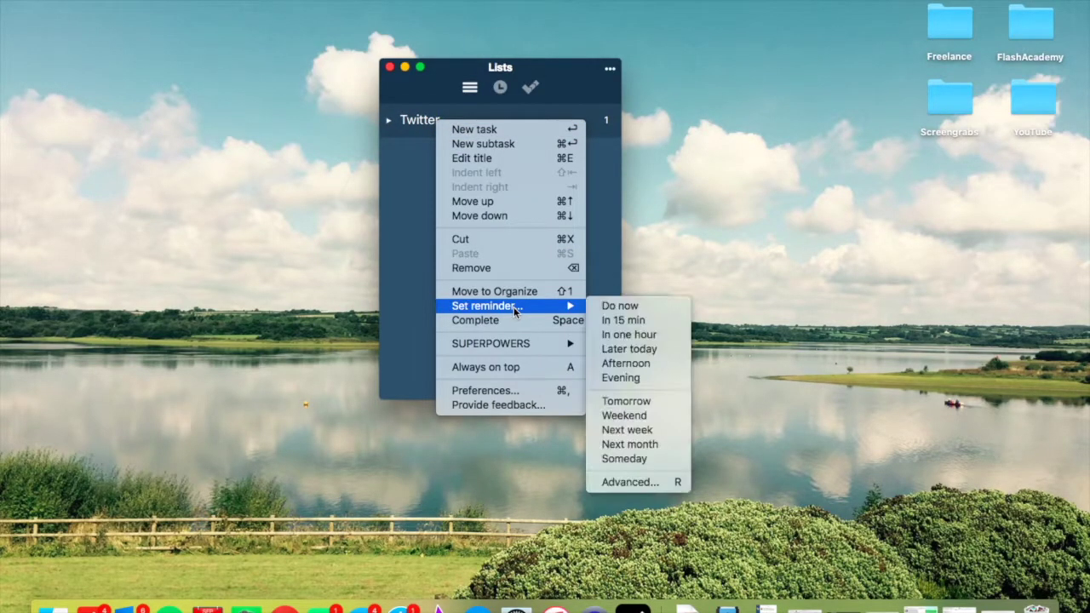
{"action": "left_click", "coordinate": [611, 307]}
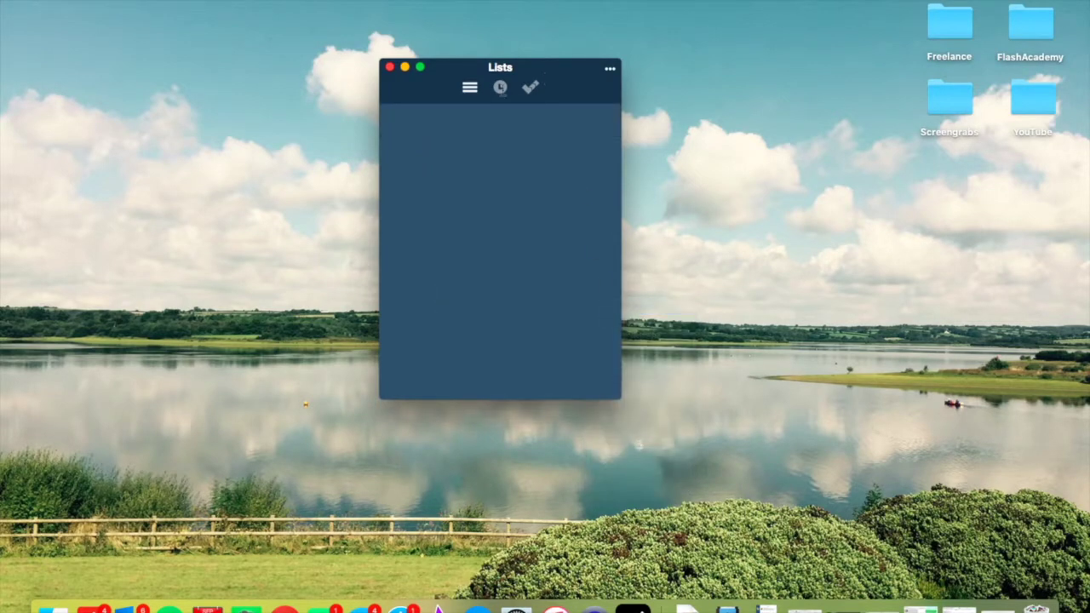
- Mark the Tweet about Proud subtask of the Twitter reminder as completed
{"action": "left_click", "coordinate": [501, 89]}
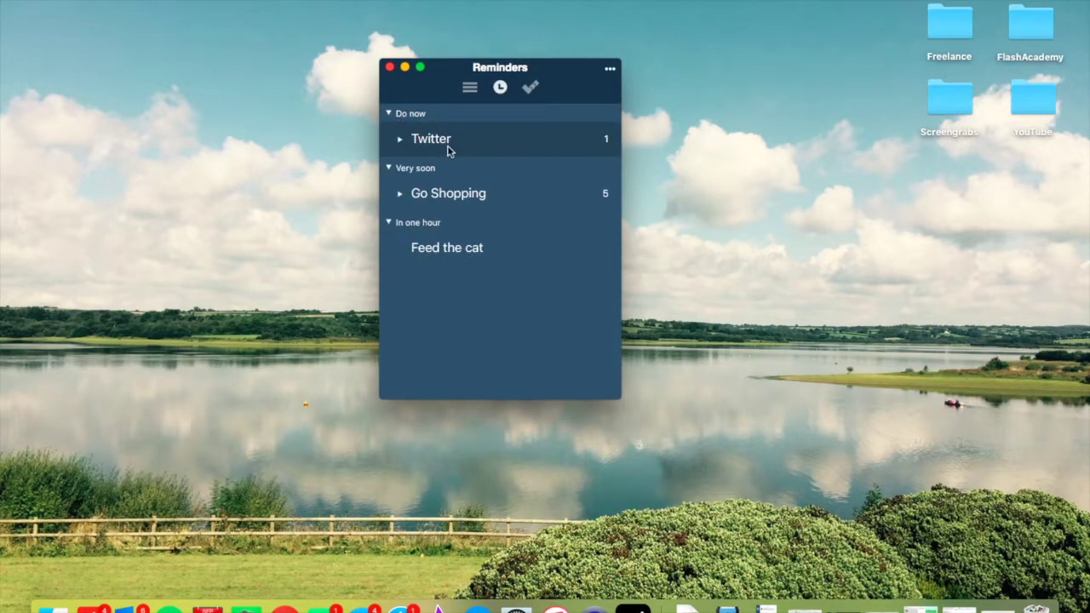
{"action": "left_click", "coordinate": [400, 141]}
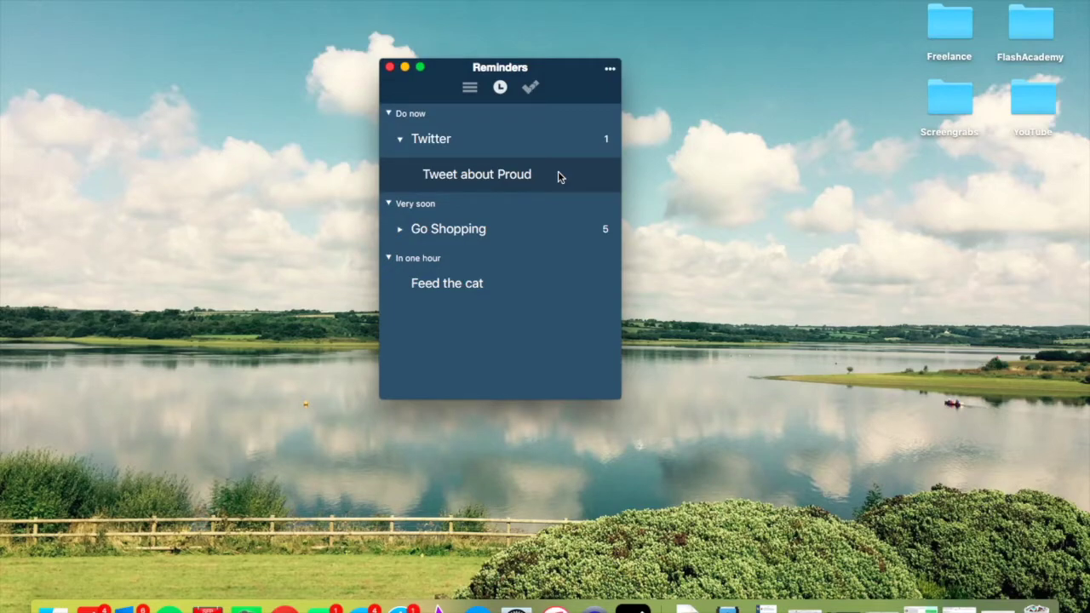
{"action": "left_click", "coordinate": [559, 177]}
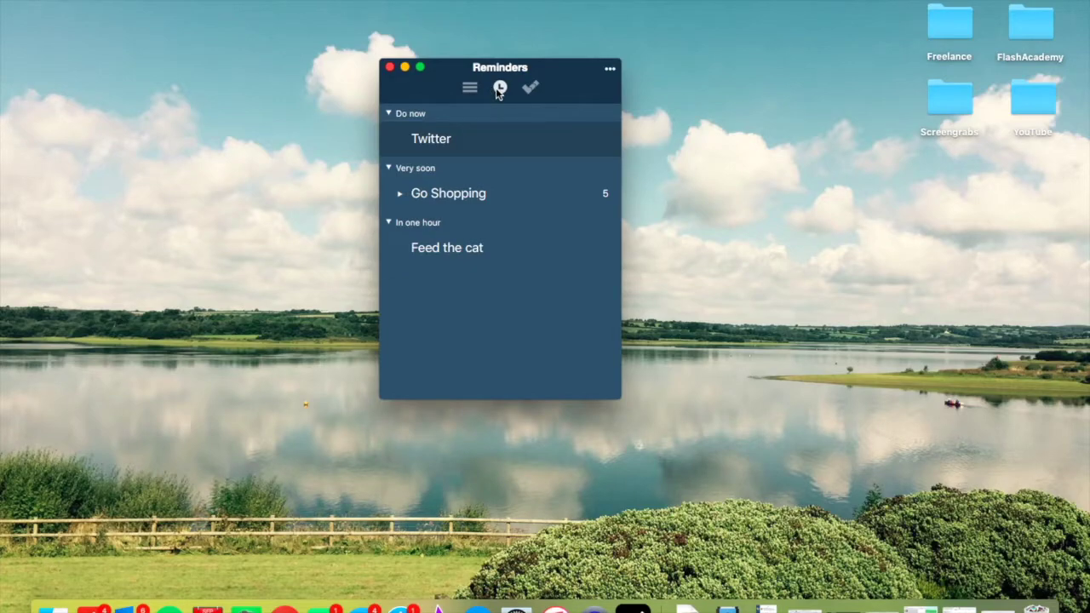
- Show and hide the focus timer above the reminders, and switch between the lists and reminders
{"action": "left_click", "coordinate": [499, 88]}
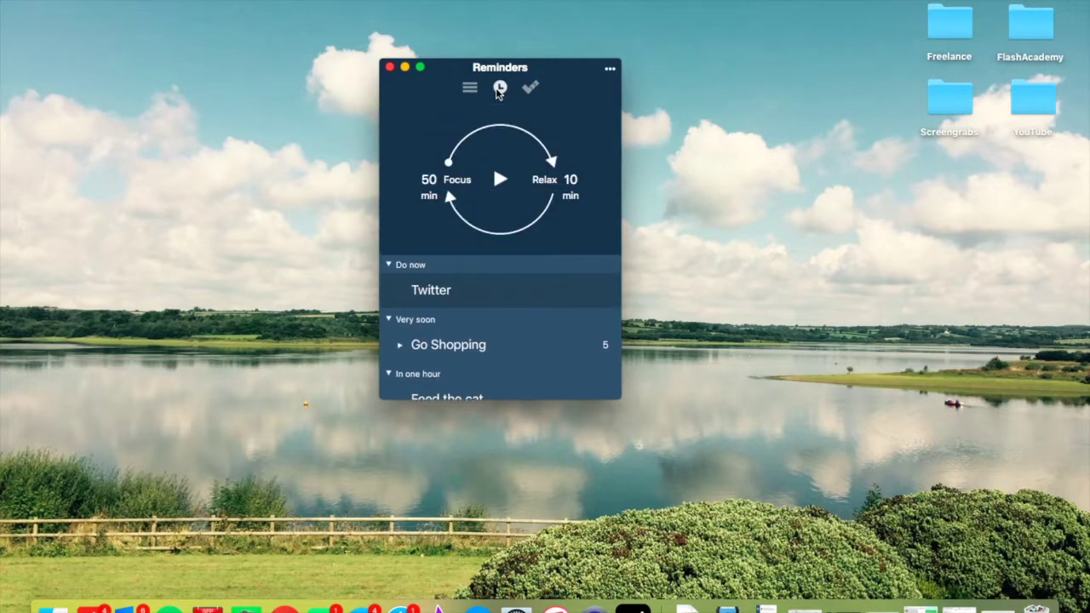
{"action": "left_click", "coordinate": [499, 89]}
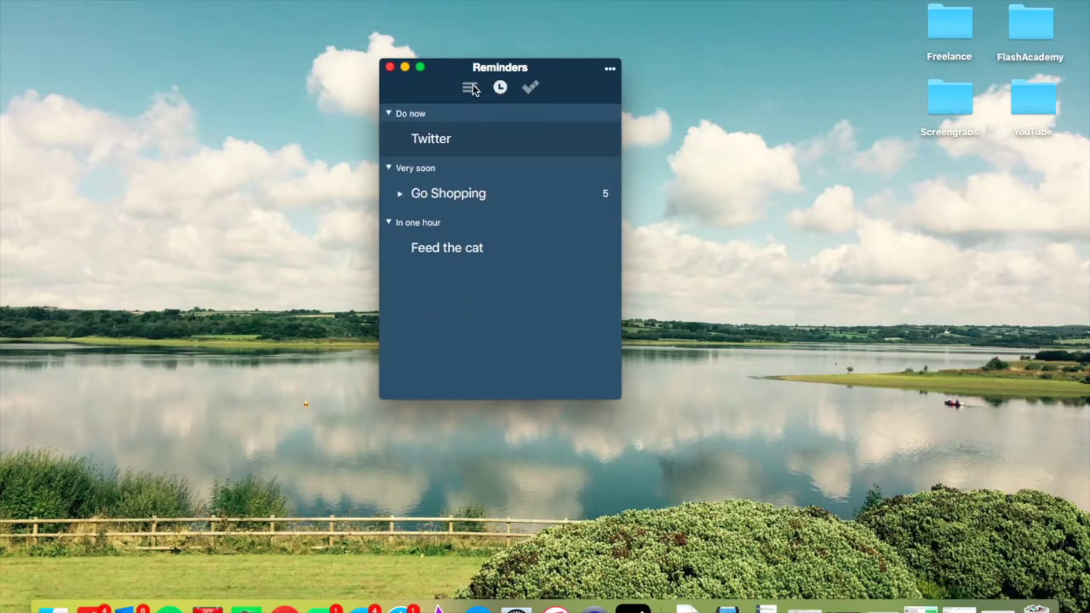
{"action": "left_click", "coordinate": [471, 88]}
{"action": "left_click", "coordinate": [501, 89]}
- Review the completed tasks in the History and show the 7 days progress chart above them
{"action": "left_click", "coordinate": [533, 89]}
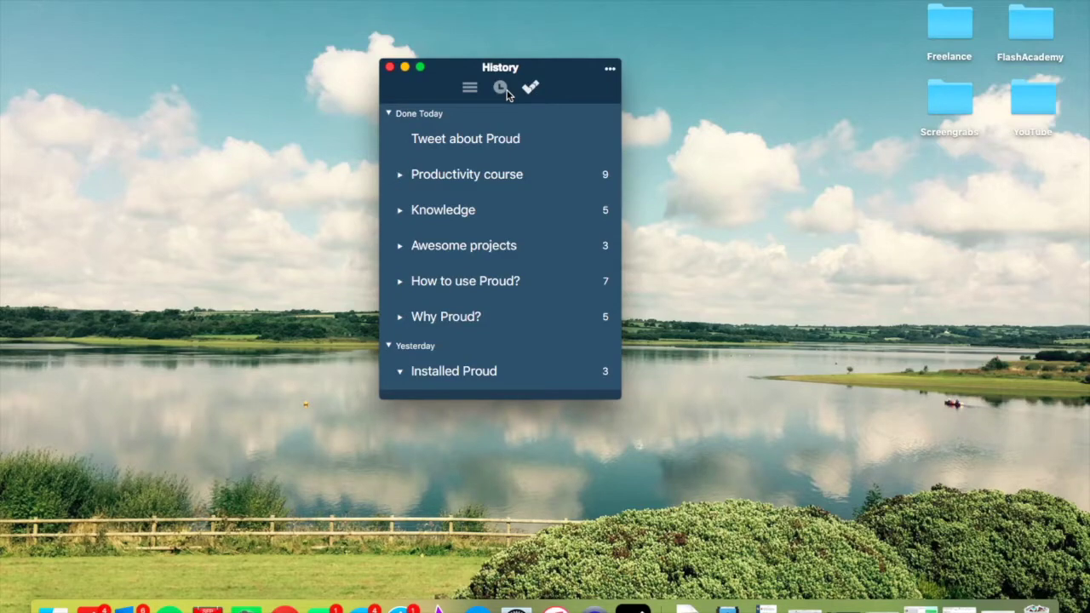
{"action": "scroll", "coordinate": [511, 257], "scroll_direction": "down", "scroll_amount": 5}
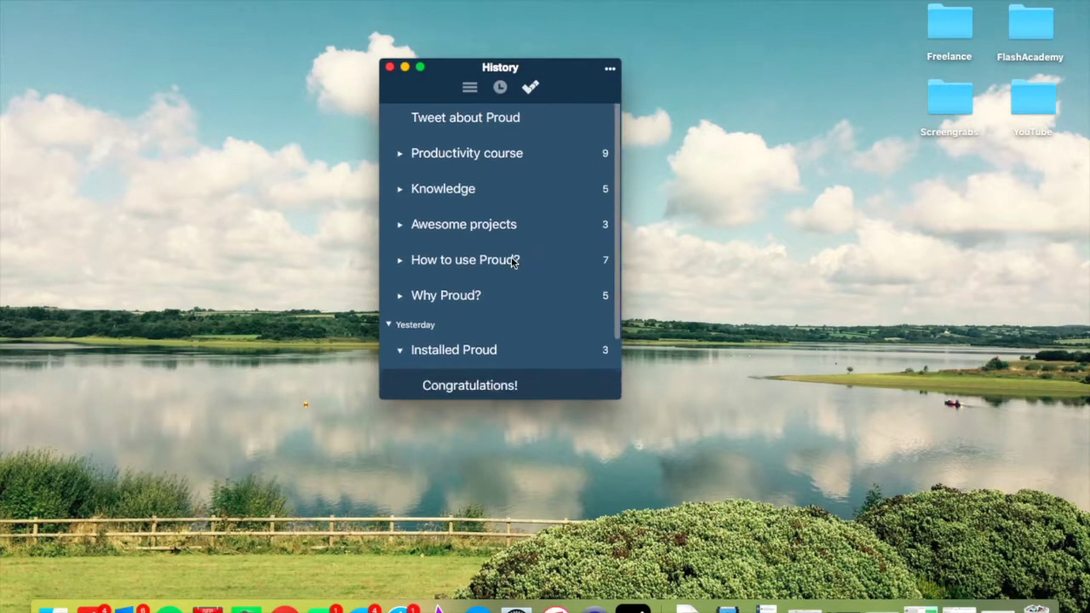
{"action": "scroll", "coordinate": [466, 226], "scroll_direction": "up", "scroll_amount": 5}
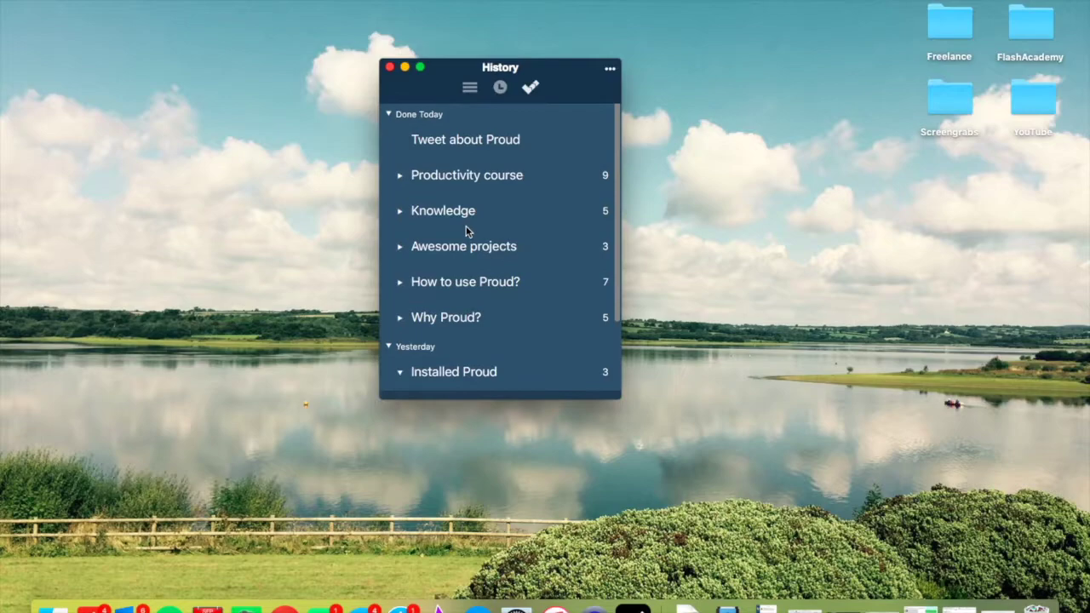
{"action": "left_click", "coordinate": [537, 83]}
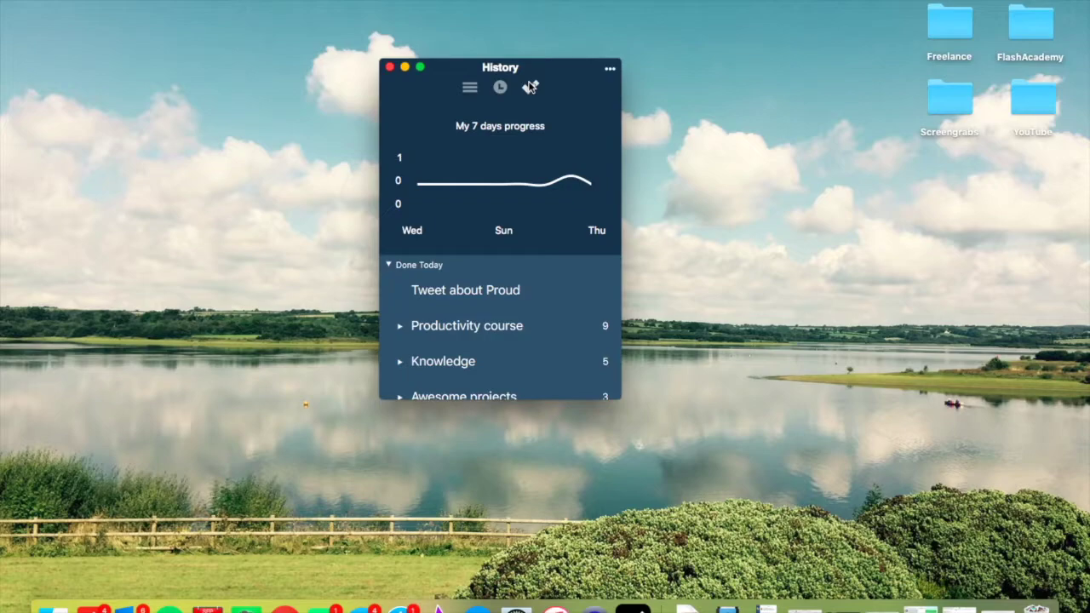
- Look through the completed tasks in the History and collapse the Installed Proud task under Yesterday
{"action": "scroll", "coordinate": [489, 304], "scroll_direction": "down", "scroll_amount": 10}
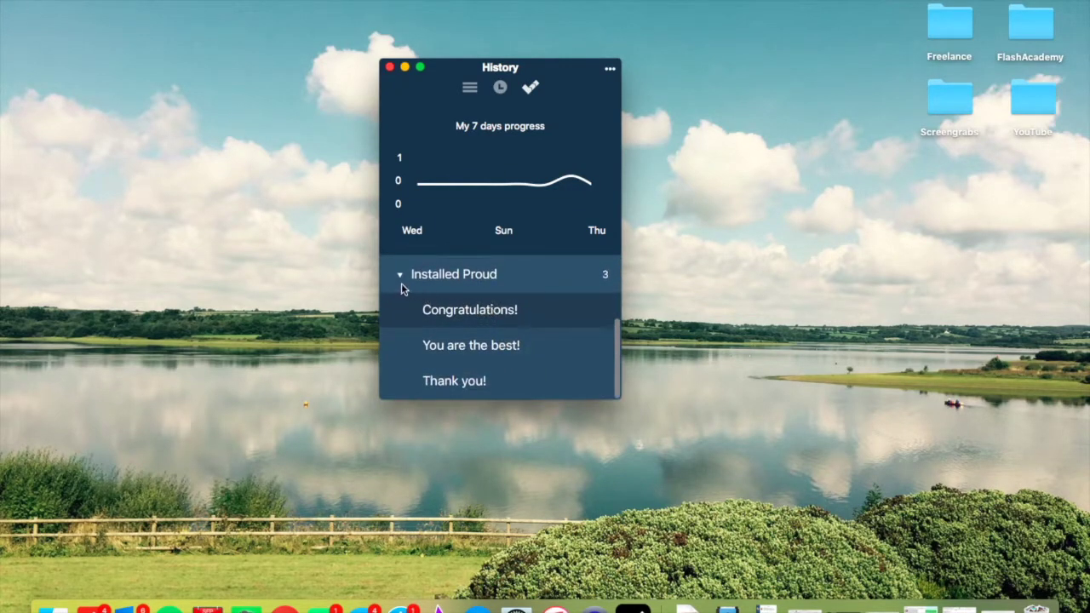
{"action": "left_click", "coordinate": [400, 276]}
{"action": "scroll", "coordinate": [461, 312], "scroll_direction": "up", "scroll_amount": 10}
{"action": "scroll", "coordinate": [460, 312], "scroll_direction": "down", "scroll_amount": 10}
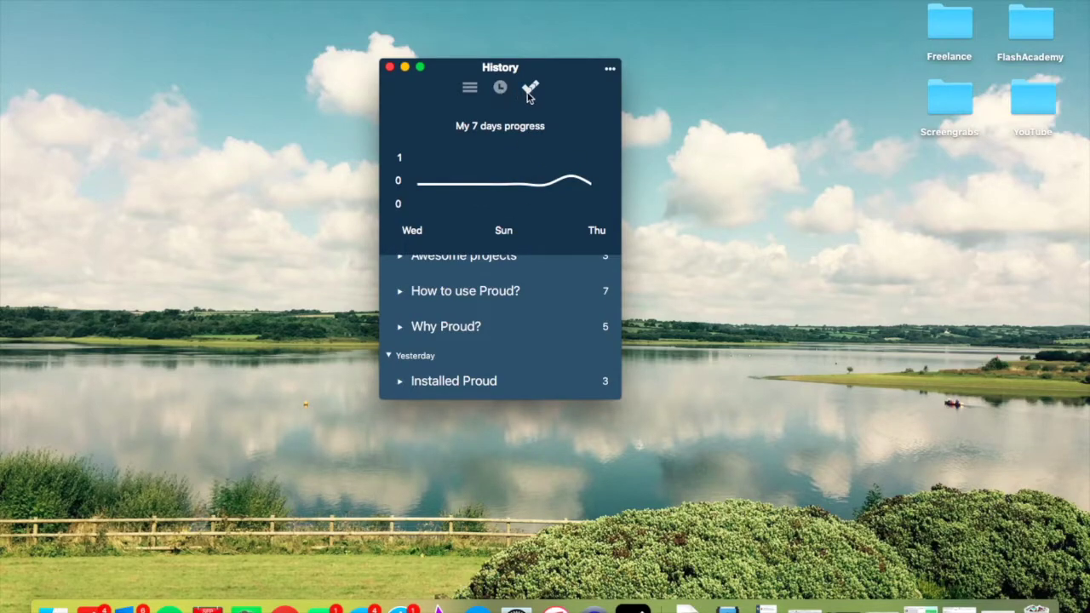
- Replace the My goal(s) text in the lists with "> Feed 100 cats by 2016"
{"action": "left_click", "coordinate": [469, 88]}
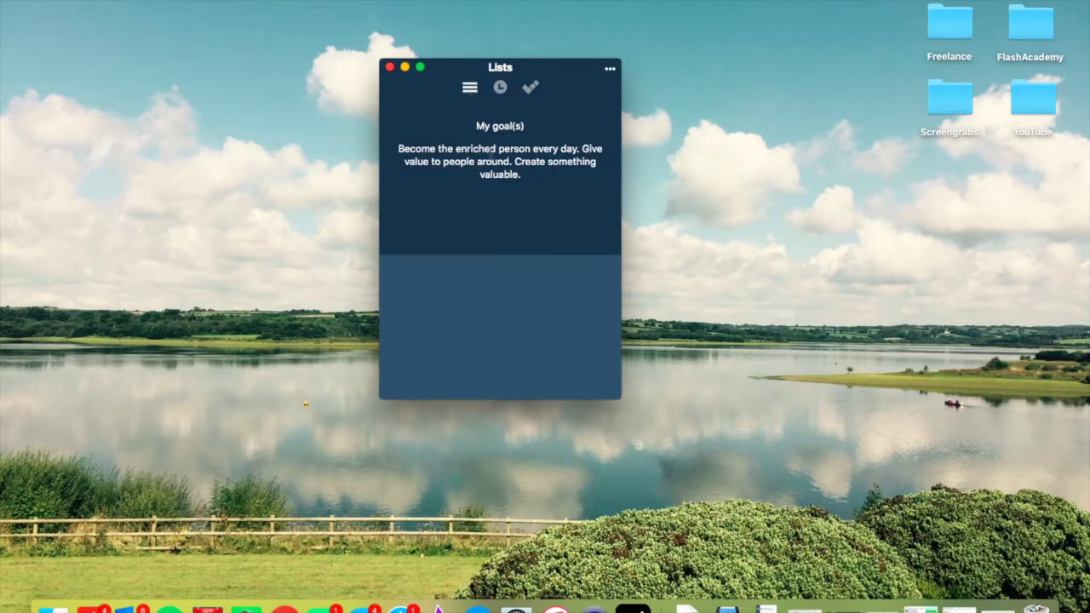
{"action": "left_click", "coordinate": [490, 150]}
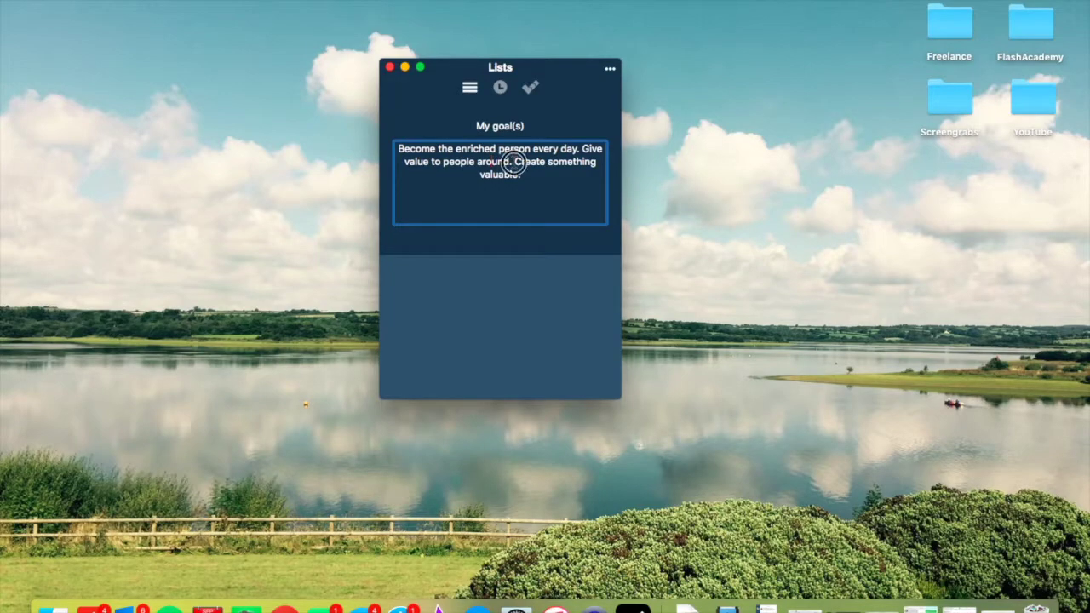
{"action": "key", "text": "BackSpace"}
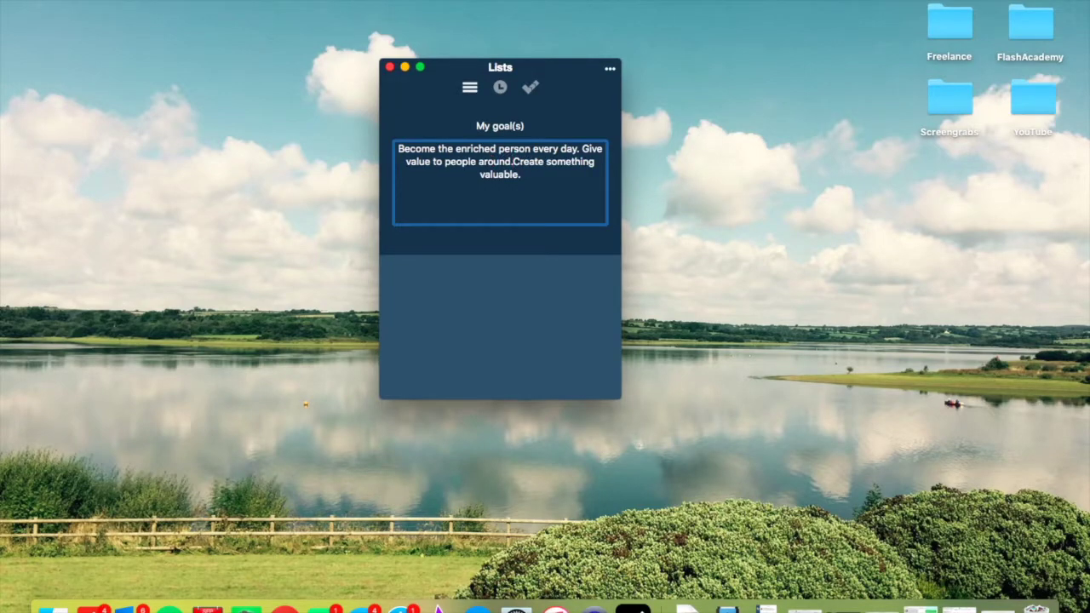
{"action": "left_click_drag", "start_coordinate": [530, 174], "coordinate": [397, 148]}
{"action": "type", "text": "B"}
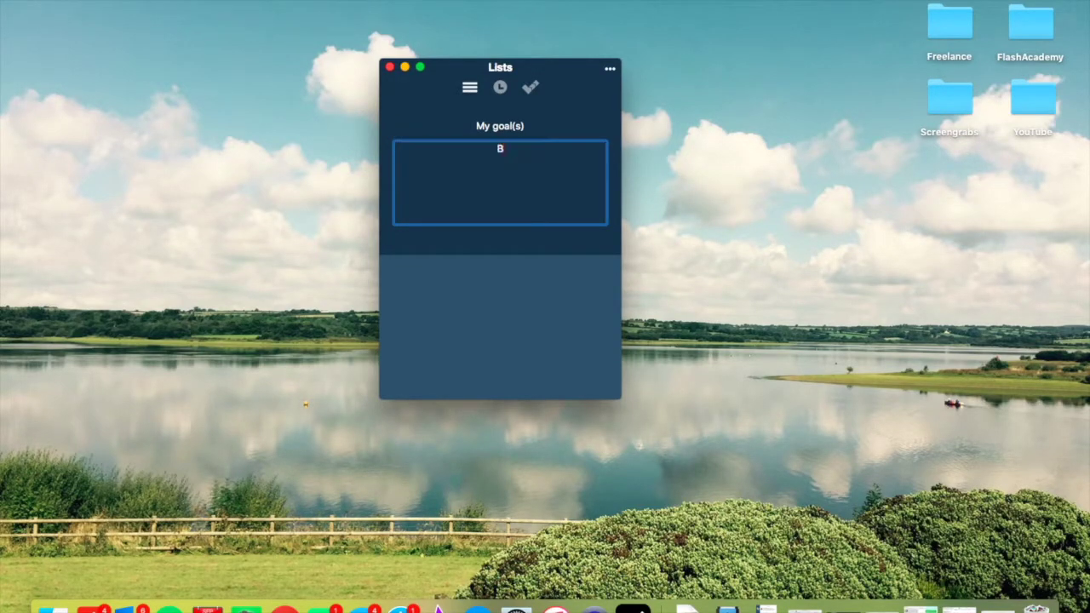
{"action": "key", "text": "BackSpace"}
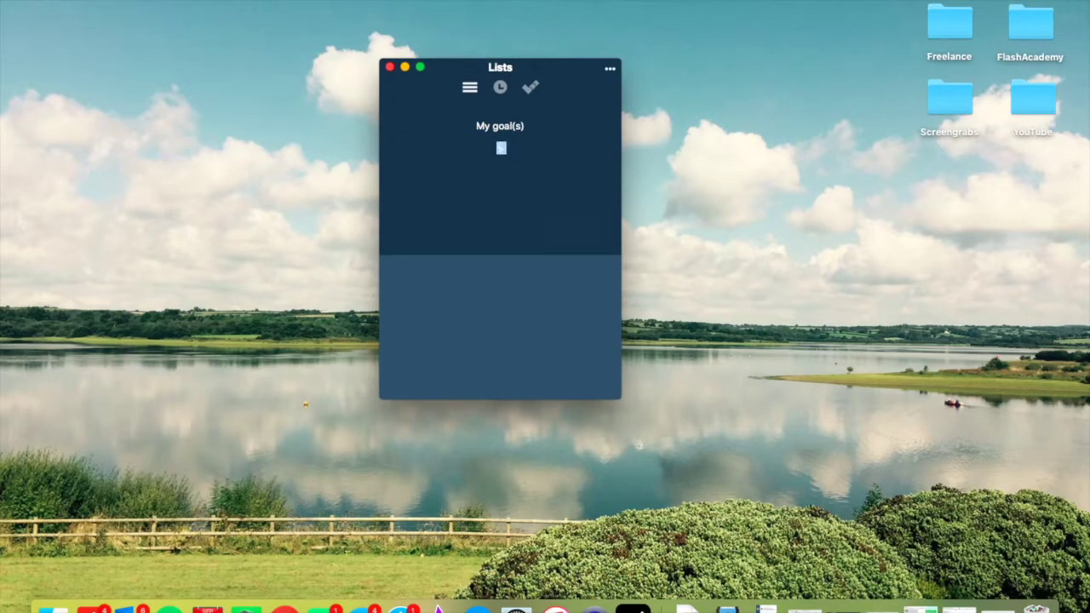
{"action": "type", "text": ">"}
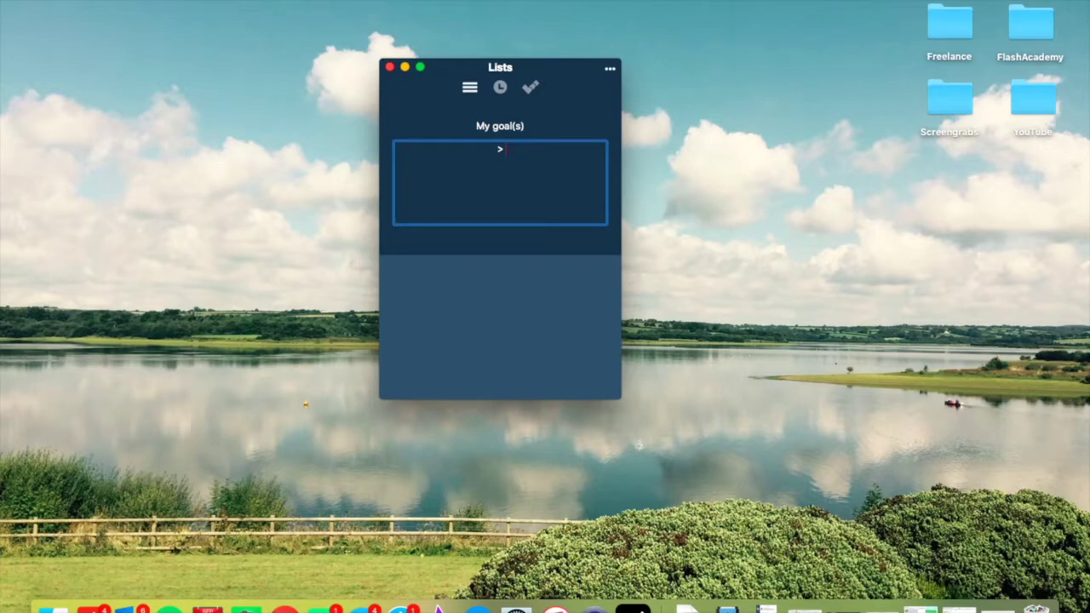
{"action": "type", "text": " Feed 100 cats by 2016"}
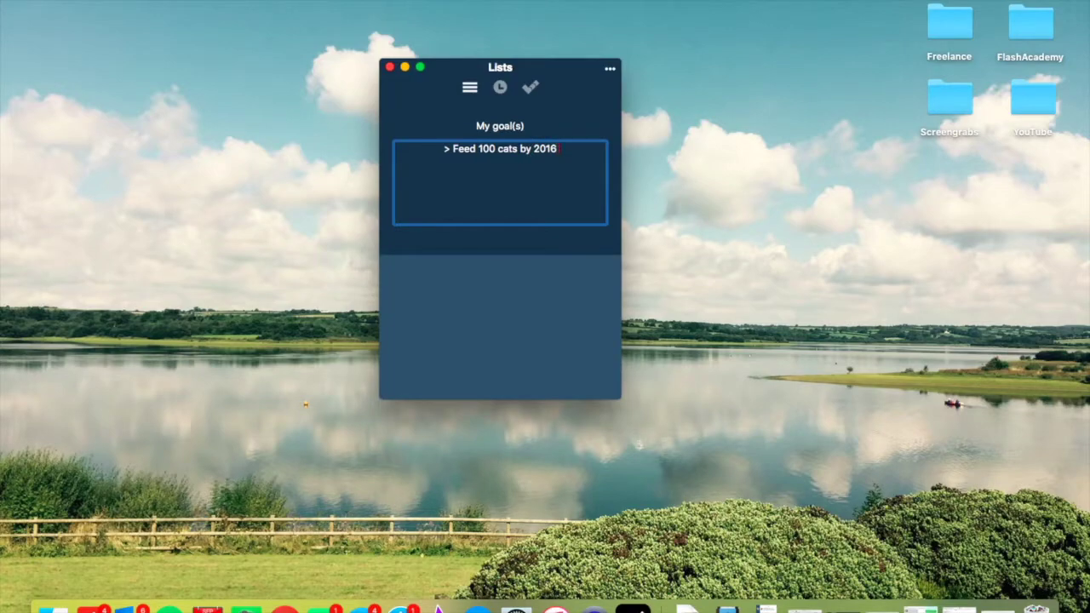
{"action": "key", "text": "super+a"}
{"action": "left_click", "coordinate": [476, 283]}
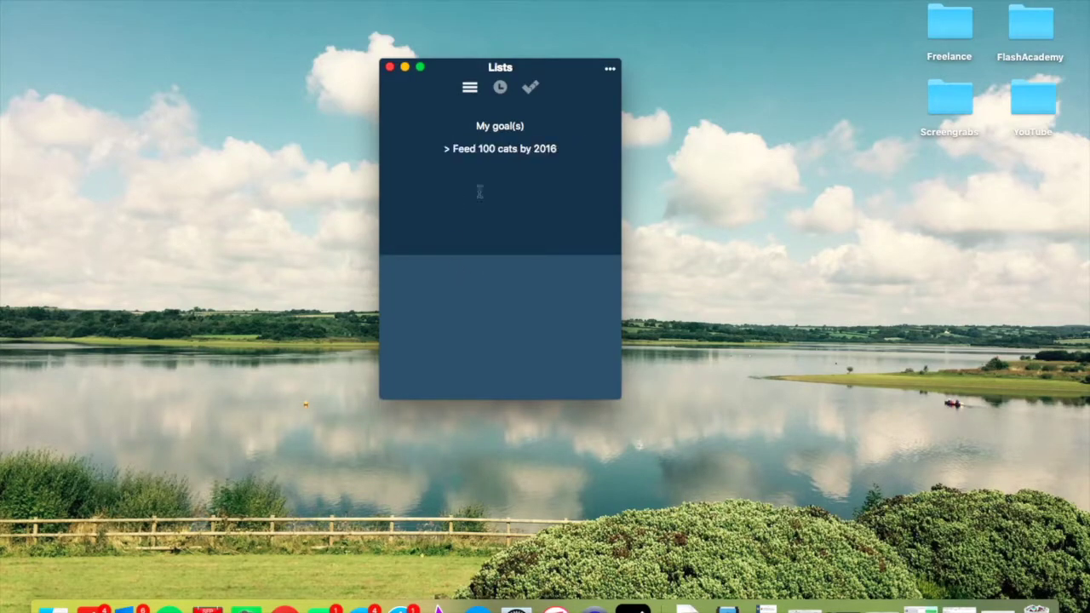
{"action": "left_click", "coordinate": [469, 89]}
- Set the reminders' timer to 25 min Focus and 5 min Relax, and start the focus session
{"action": "left_click", "coordinate": [500, 87]}
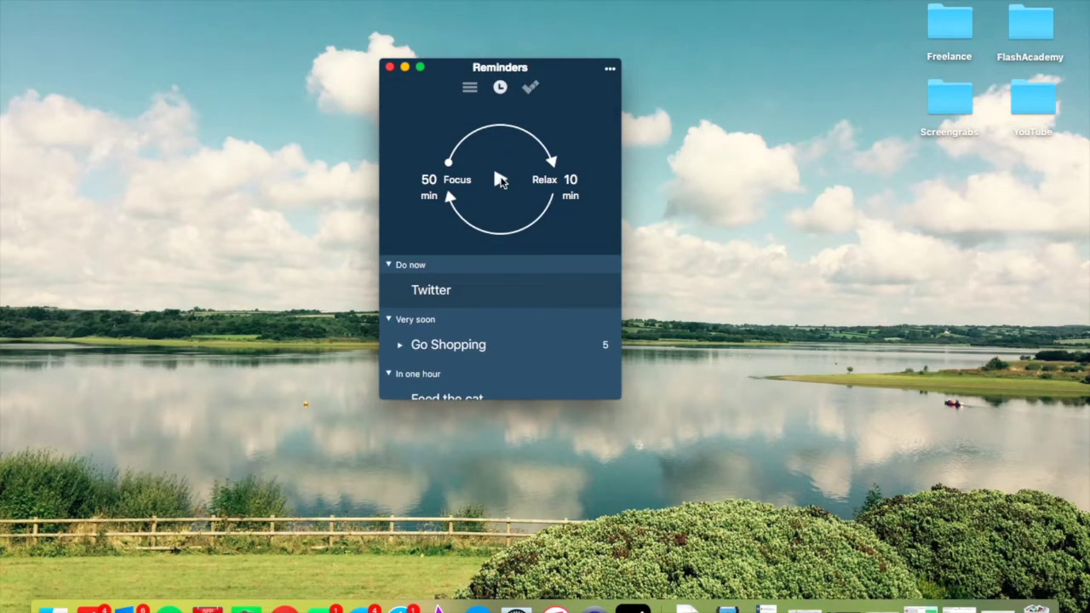
{"action": "left_click", "coordinate": [430, 197]}
{"action": "key", "text": "BackSpace"}
{"action": "type", "text": "25"}
{"action": "left_click", "coordinate": [570, 181]}
{"action": "type", "text": "5"}
{"action": "key", "text": "Delete"}
{"action": "key", "text": "Delete"}
{"action": "left_click", "coordinate": [499, 181]}
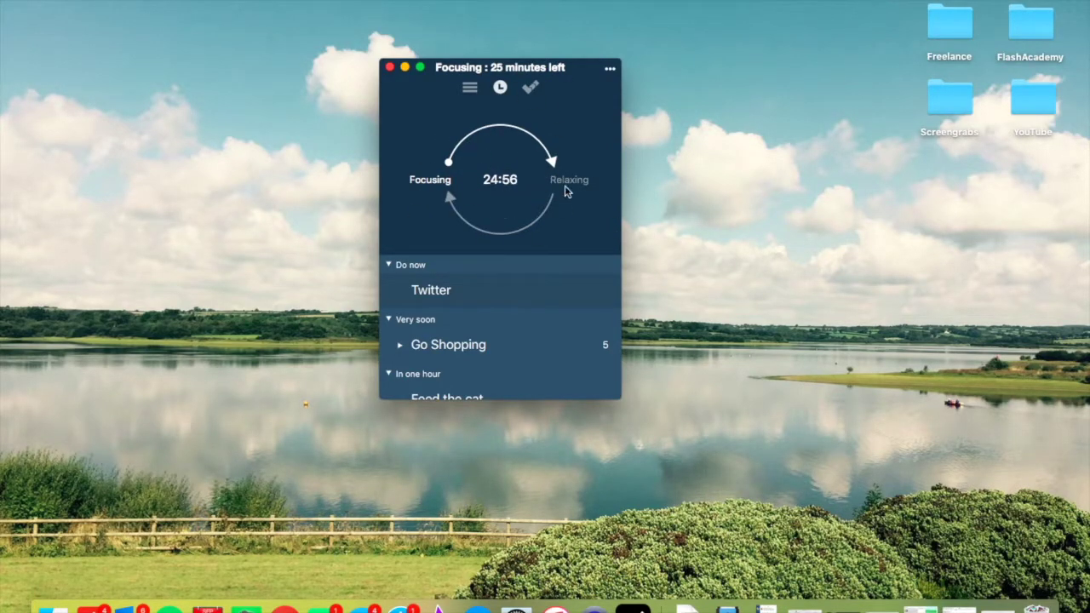
- Minimise and restore the Proud window, and stop the running focus session
{"action": "left_click", "coordinate": [404, 67]}
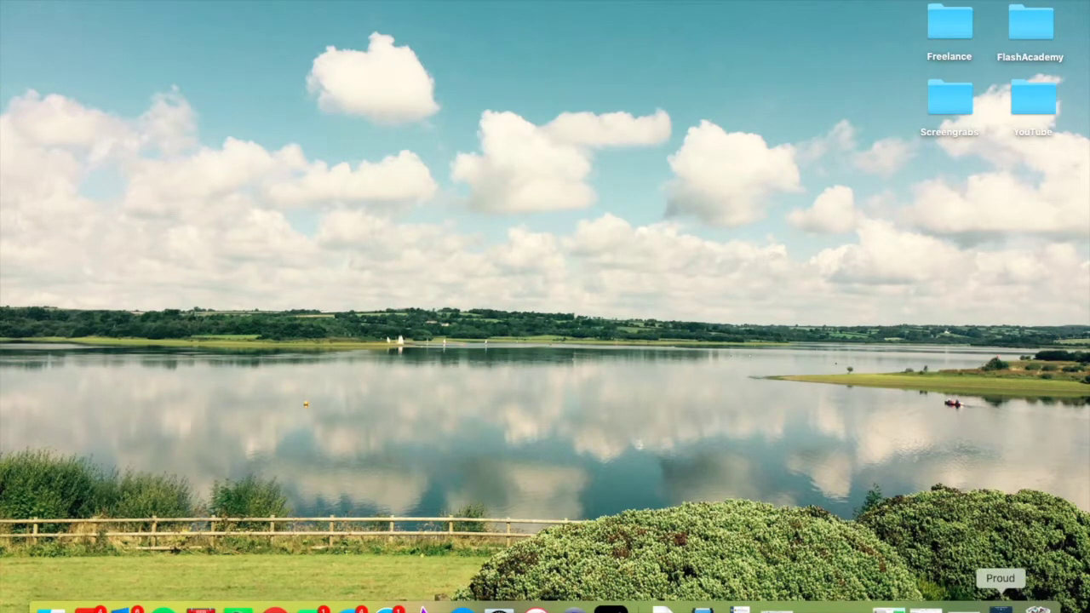
{"action": "left_click", "coordinate": [1001, 608]}
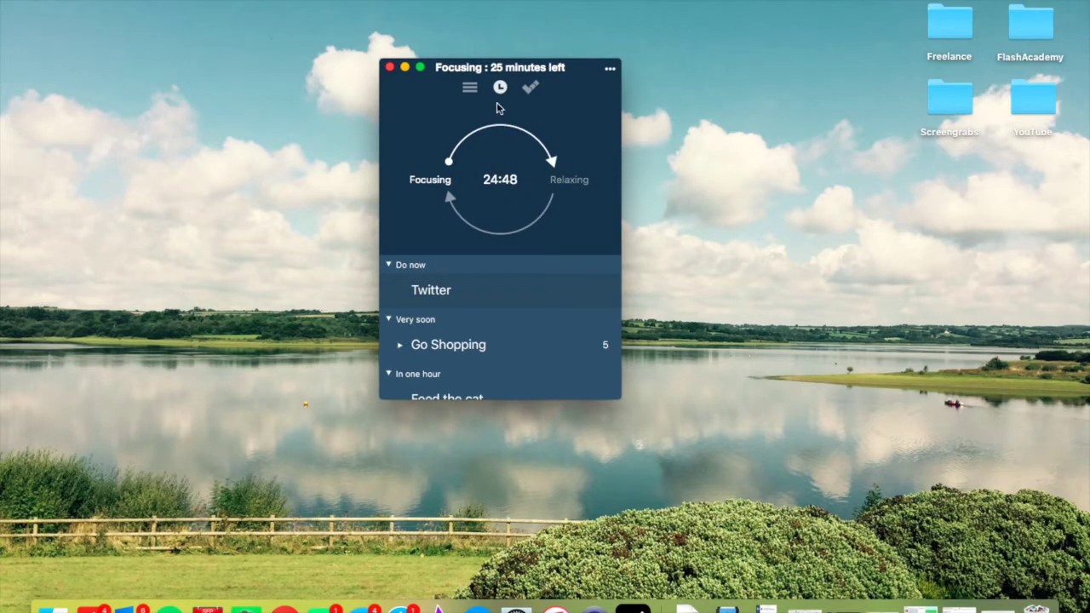
{"action": "left_click", "coordinate": [485, 174]}
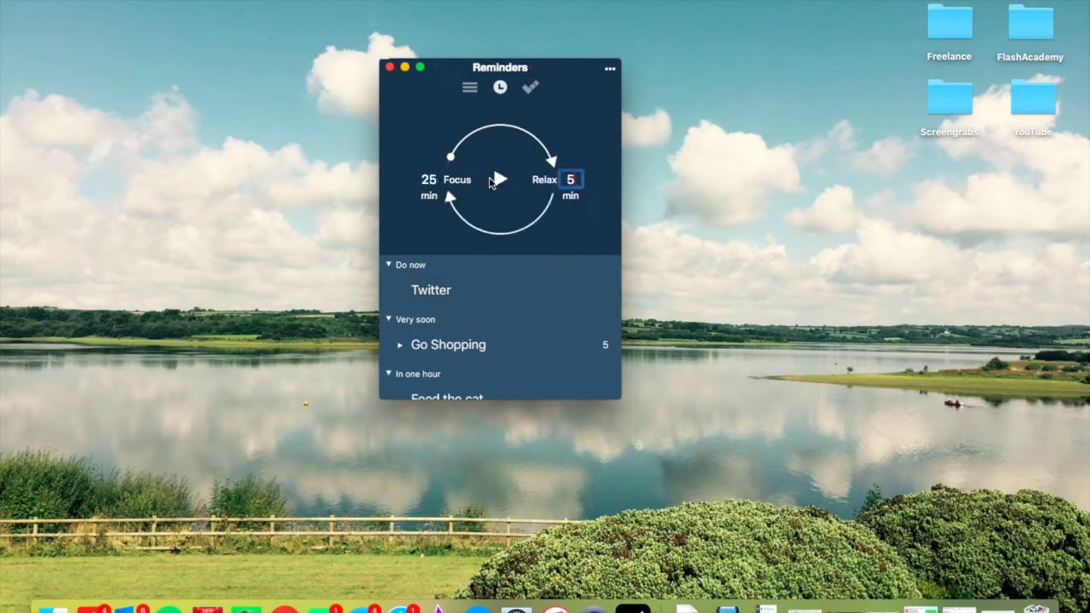
- Start the 2 min De-stress breathing superpower from the History and stop it early
{"action": "left_click", "coordinate": [529, 93]}
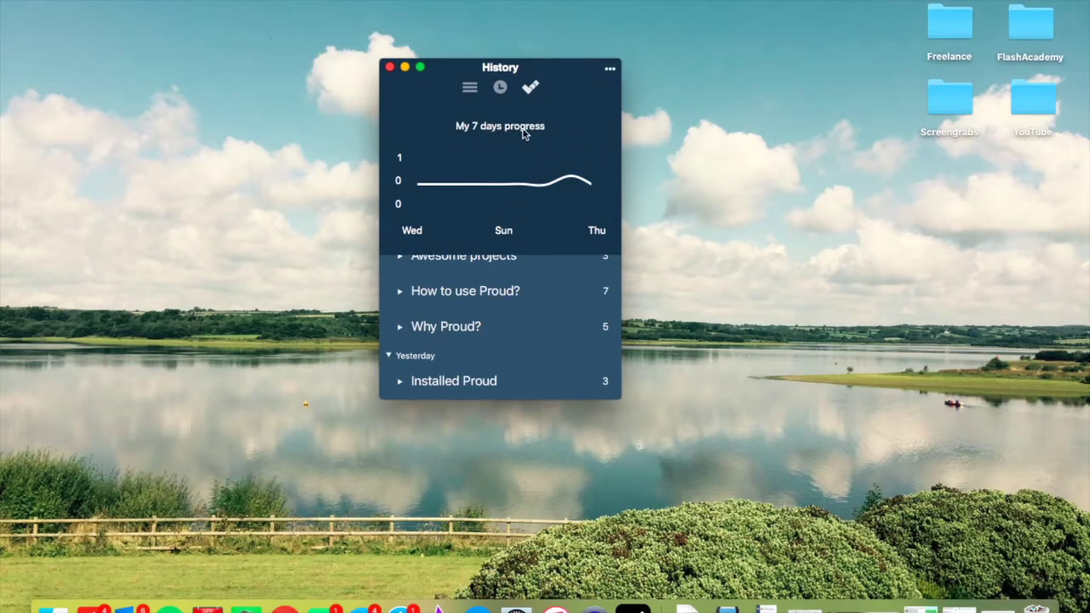
{"action": "left_click", "coordinate": [609, 68]}
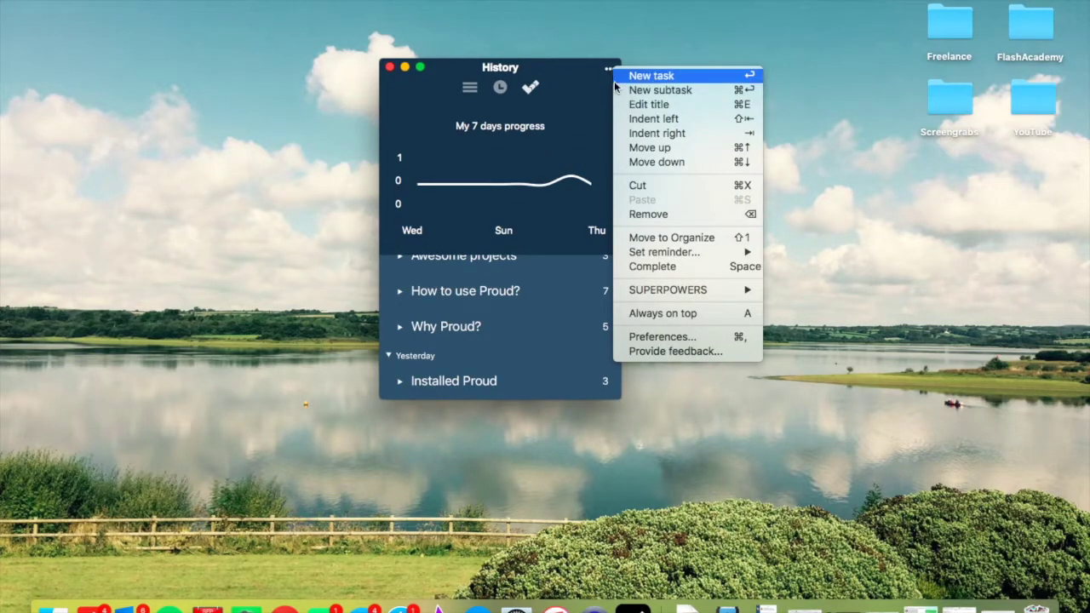
{"action": "mouse_move", "coordinate": [691, 289]}
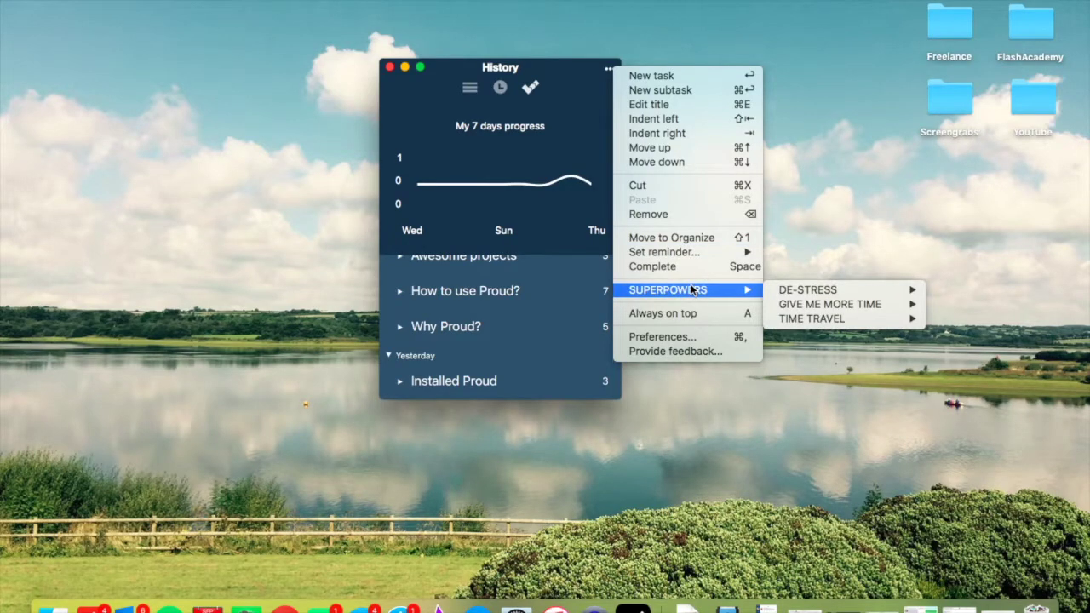
{"action": "mouse_move", "coordinate": [807, 294]}
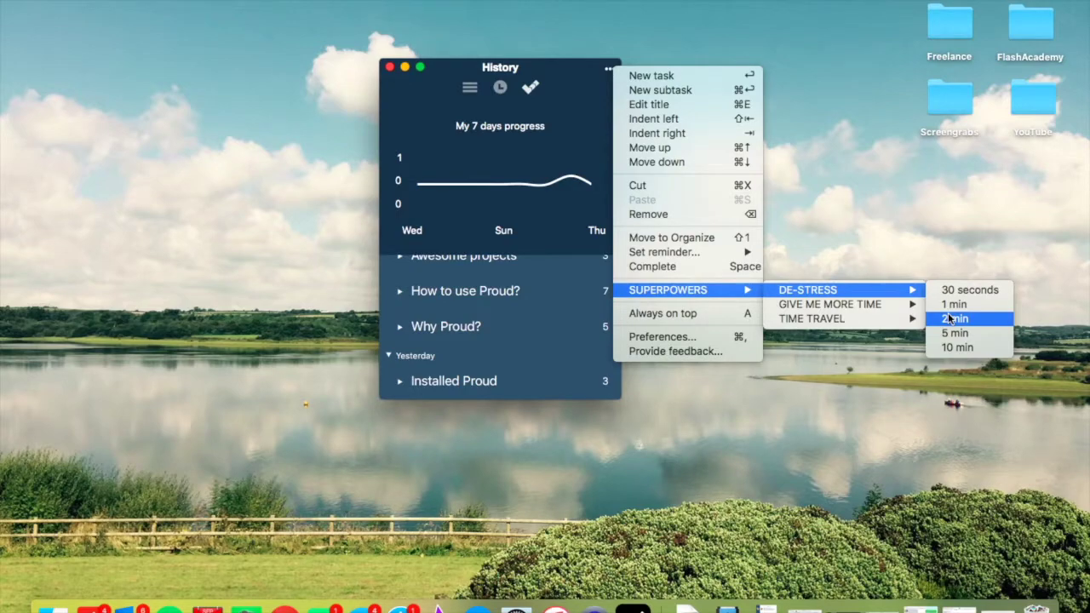
{"action": "left_click", "coordinate": [949, 317]}
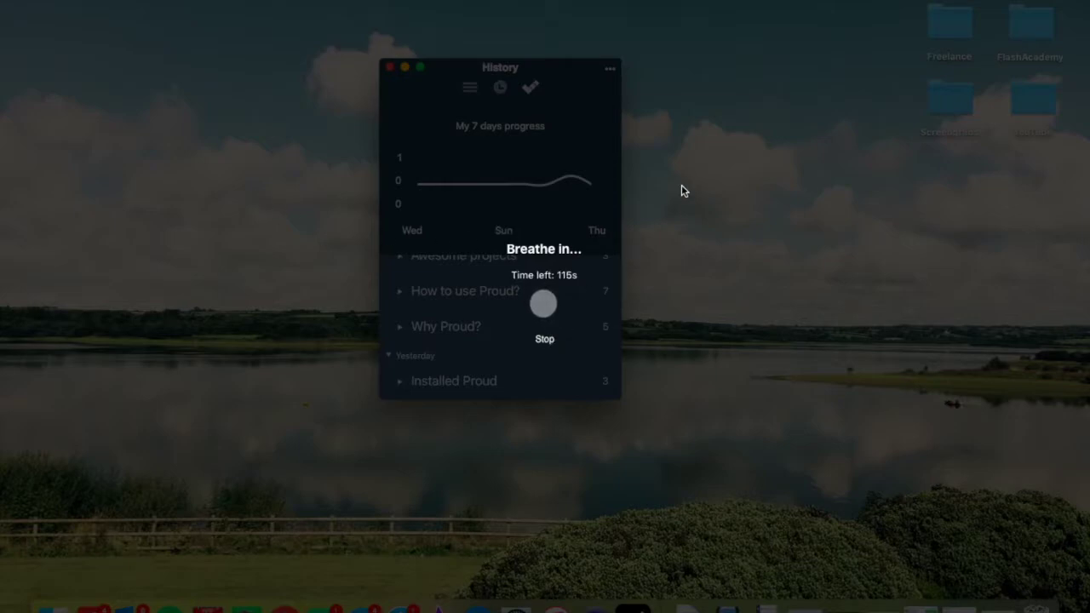
{"action": "left_click", "coordinate": [543, 345]}
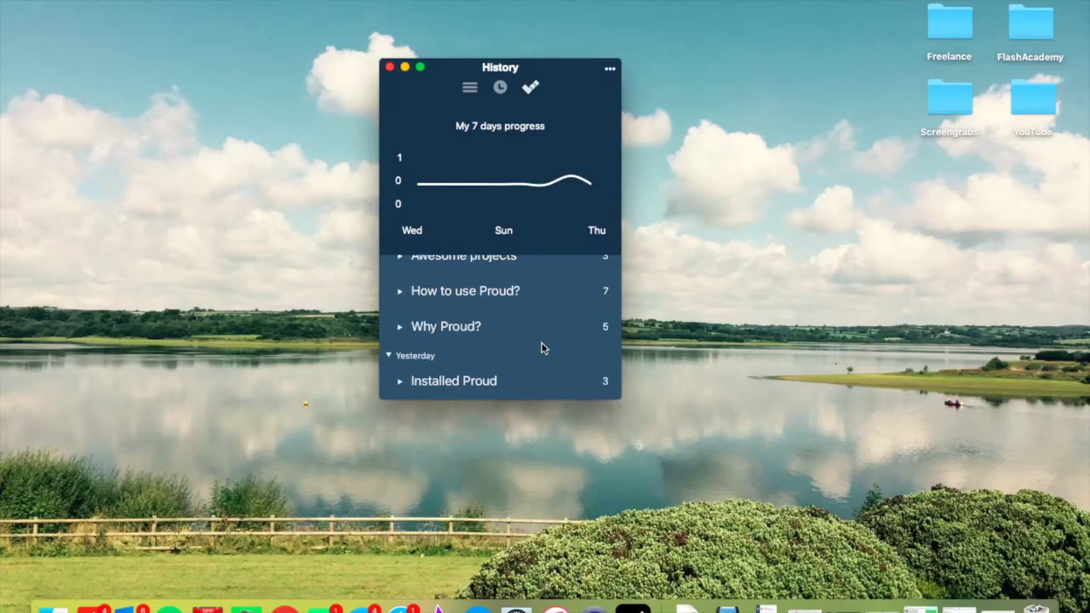
{"action": "left_click", "coordinate": [610, 69]}
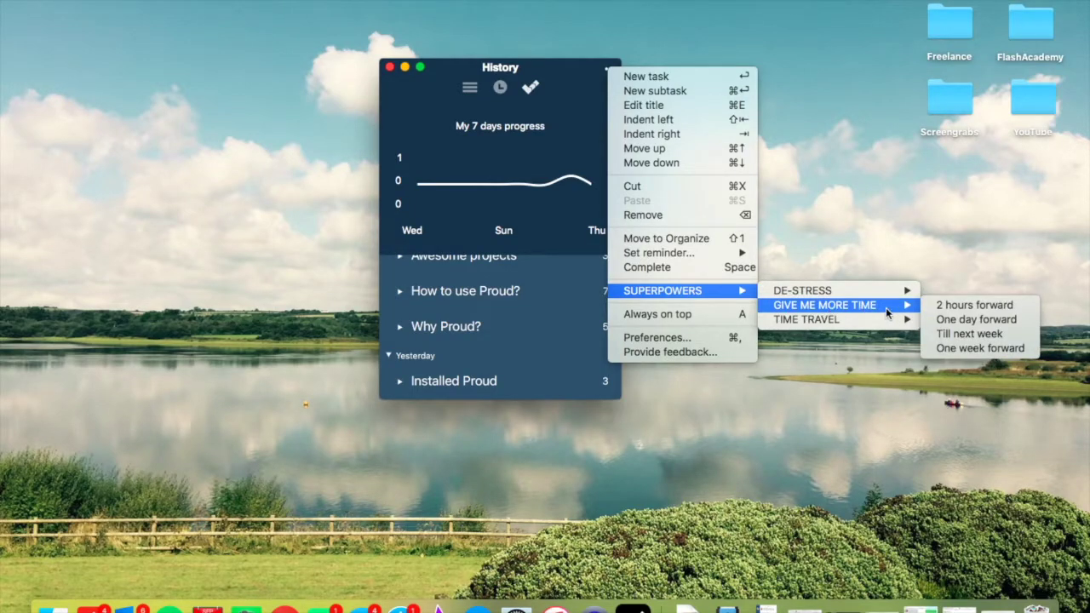
{"action": "right_click", "coordinate": [497, 83]}
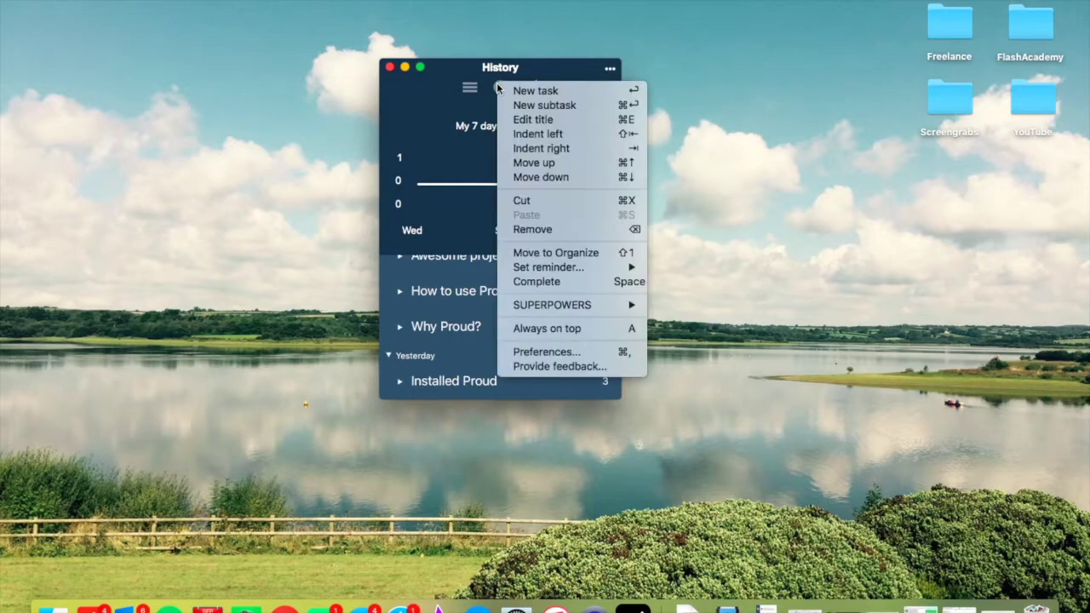
{"action": "left_click", "coordinate": [487, 97]}
- Postpone all reminders with the Give me more time superpower, 2 hours forward, and show the timer above them
{"action": "left_click", "coordinate": [498, 87]}
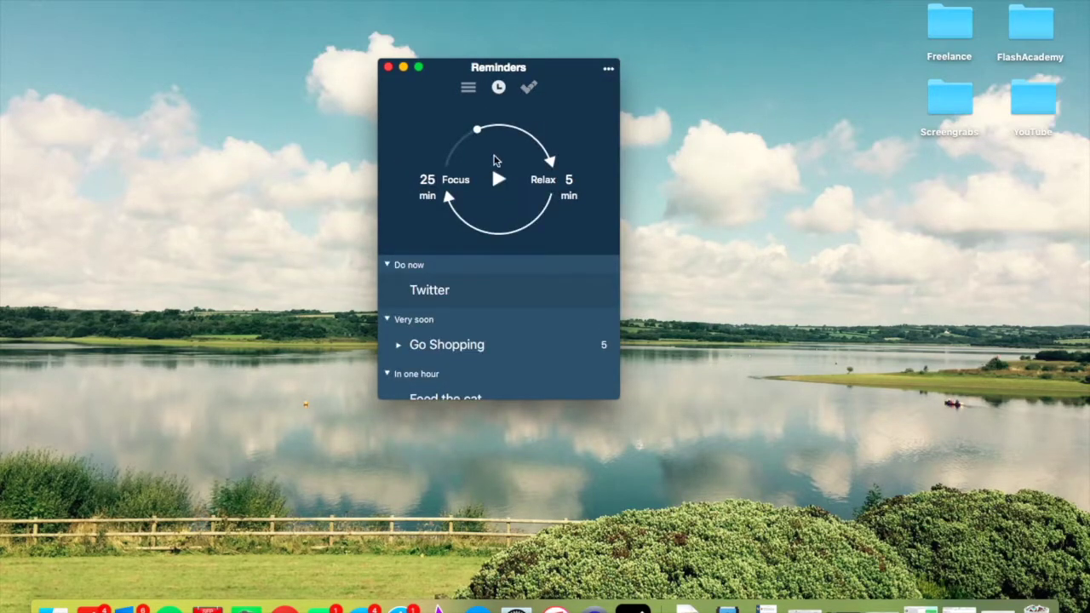
{"action": "scroll", "coordinate": [505, 309], "scroll_direction": "down", "scroll_amount": 1}
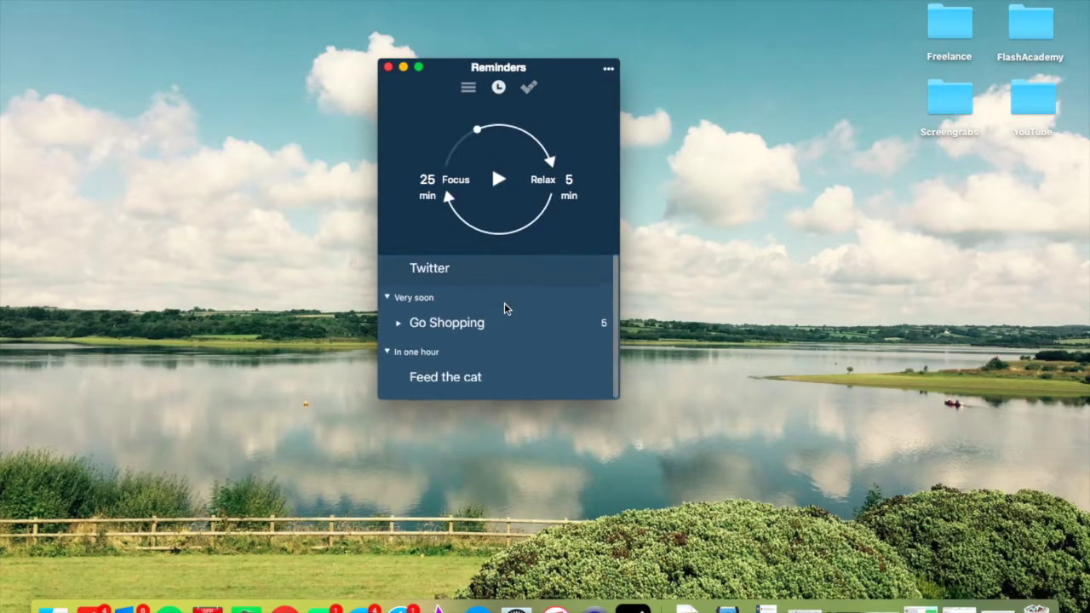
{"action": "left_click", "coordinate": [498, 87]}
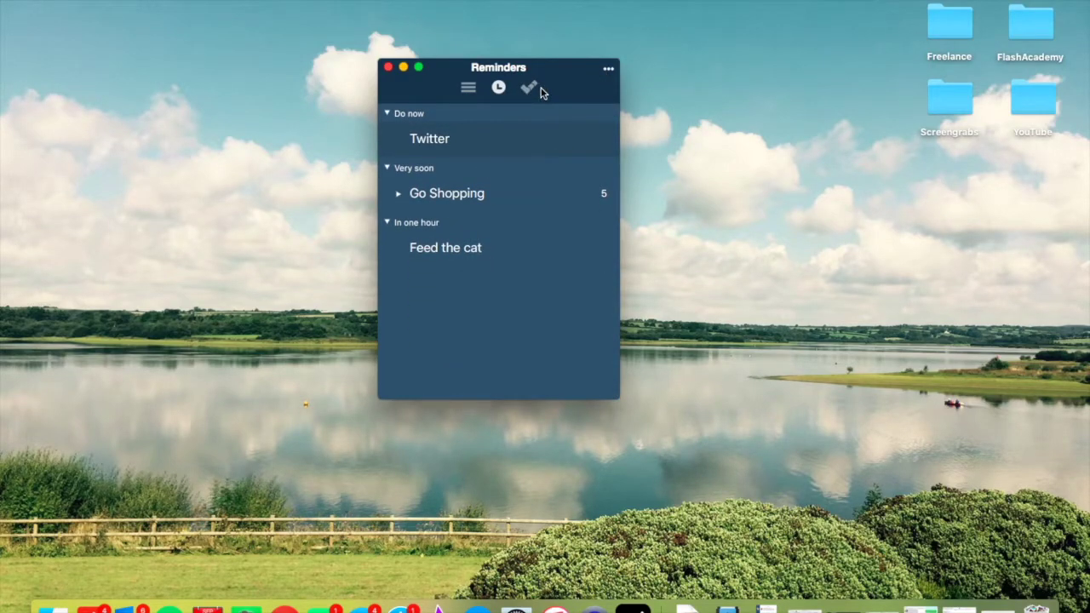
{"action": "left_click", "coordinate": [606, 69]}
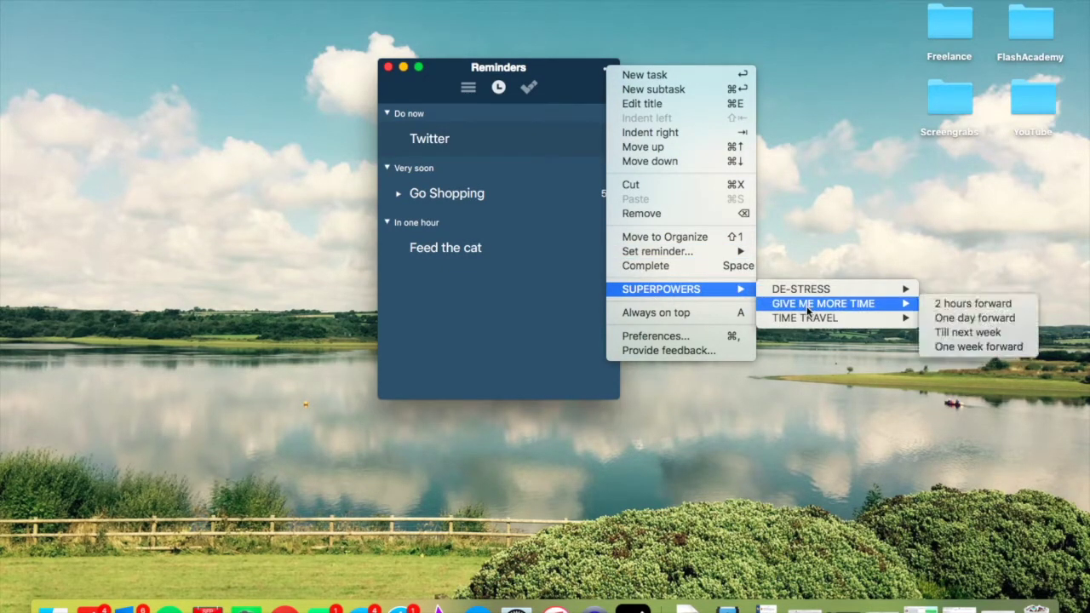
{"action": "left_click", "coordinate": [1020, 307]}
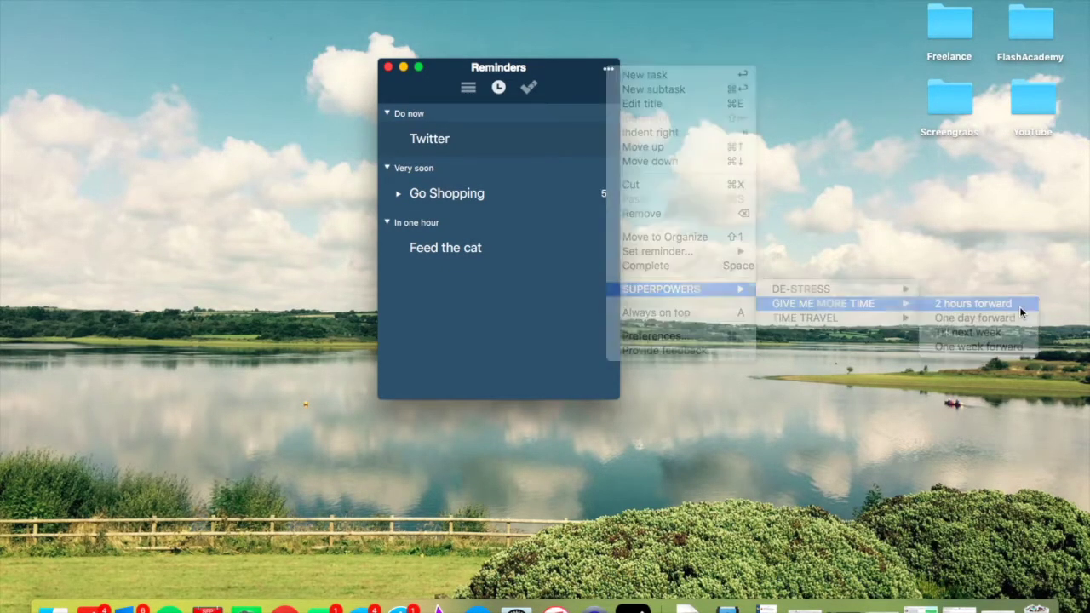
{"action": "left_click", "coordinate": [498, 88]}
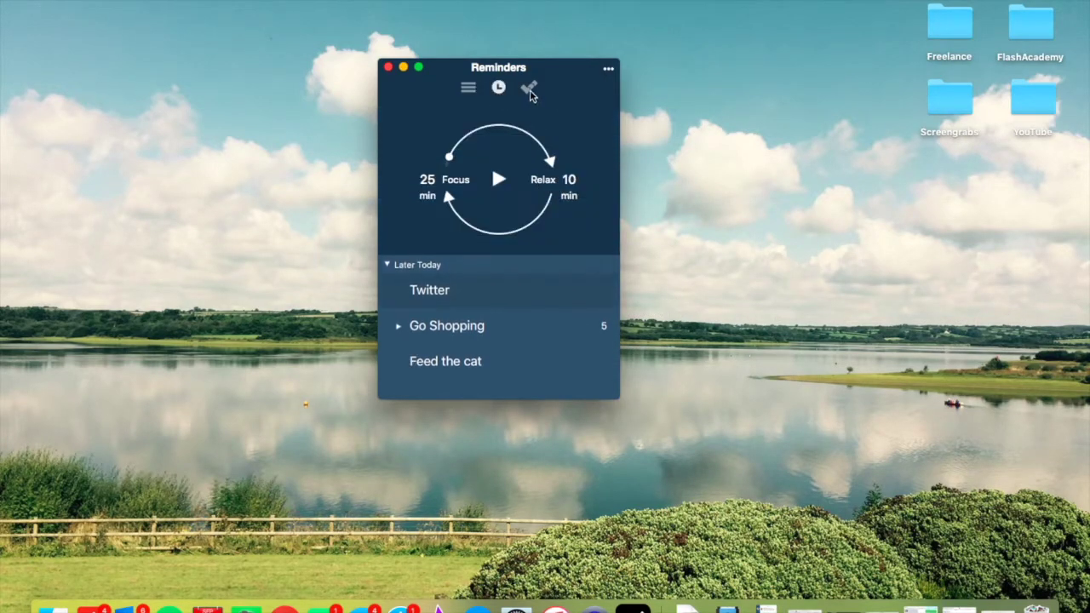
- Use the Time travel superpower to go to the Beginning of time and look through the History
{"action": "left_click", "coordinate": [608, 69]}
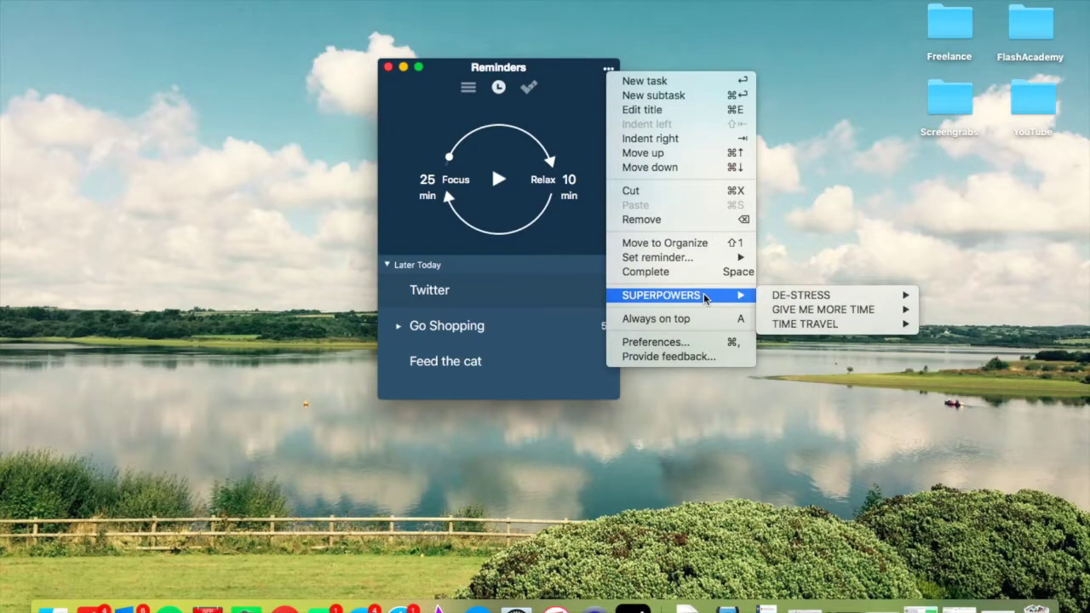
{"action": "mouse_move", "coordinate": [805, 311]}
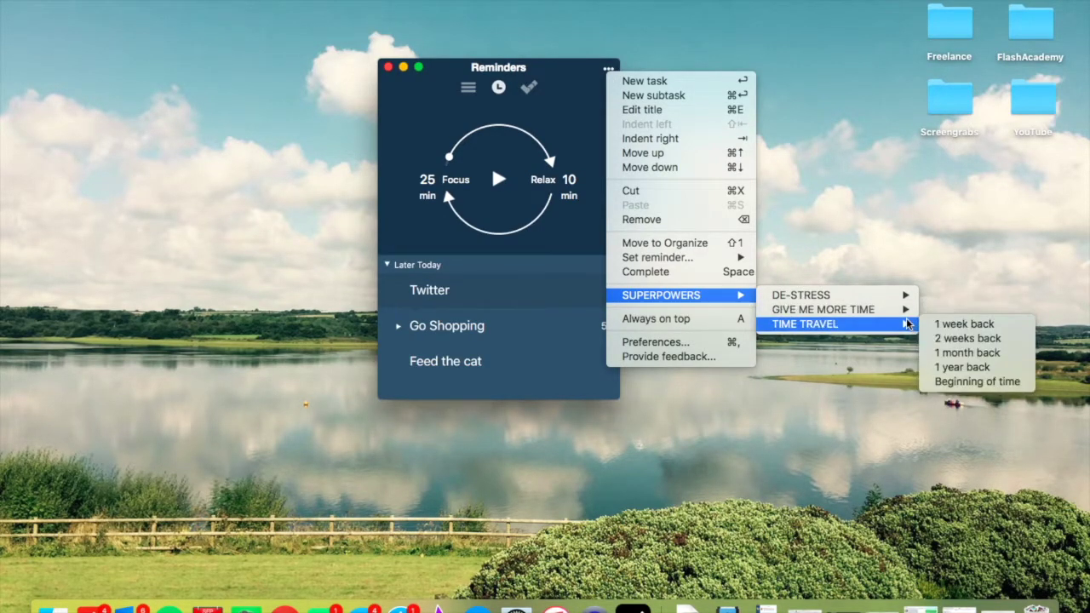
{"action": "mouse_move", "coordinate": [901, 314]}
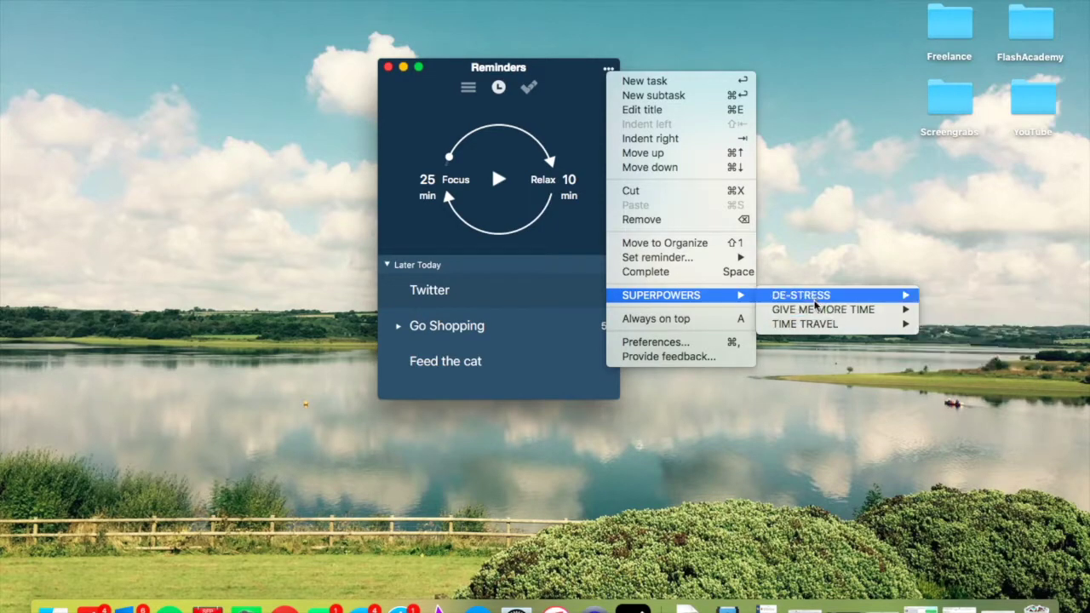
{"action": "mouse_move", "coordinate": [817, 327]}
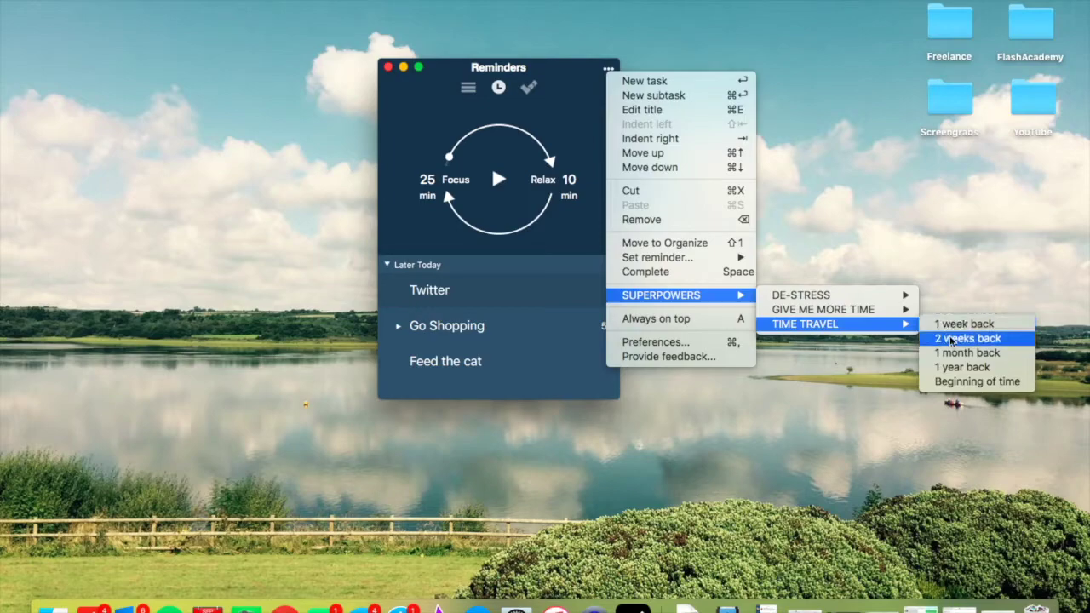
{"action": "left_click", "coordinate": [963, 383]}
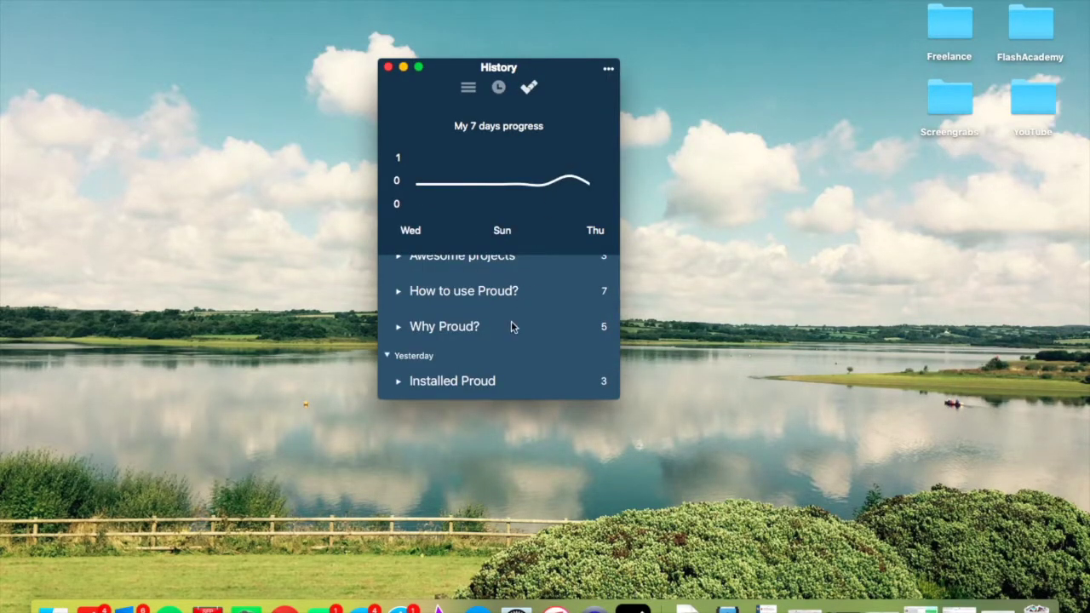
{"action": "scroll", "coordinate": [511, 321], "scroll_direction": "down", "scroll_amount": 2}
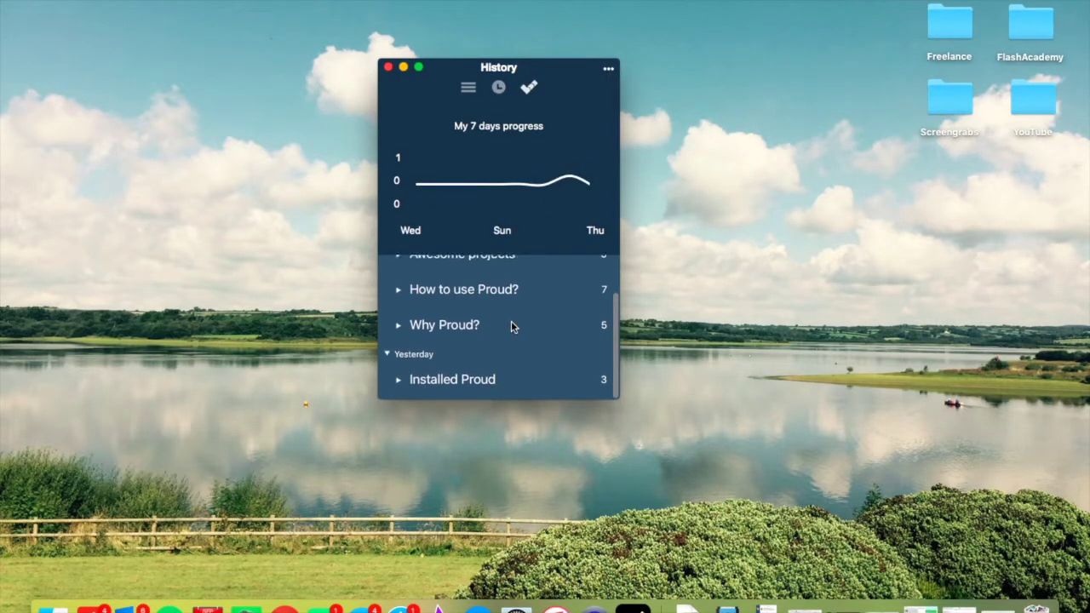
- Use the Time travel superpower to go 1 year back in the History
{"action": "left_click", "coordinate": [608, 69]}
{"action": "mouse_move", "coordinate": [707, 293]}
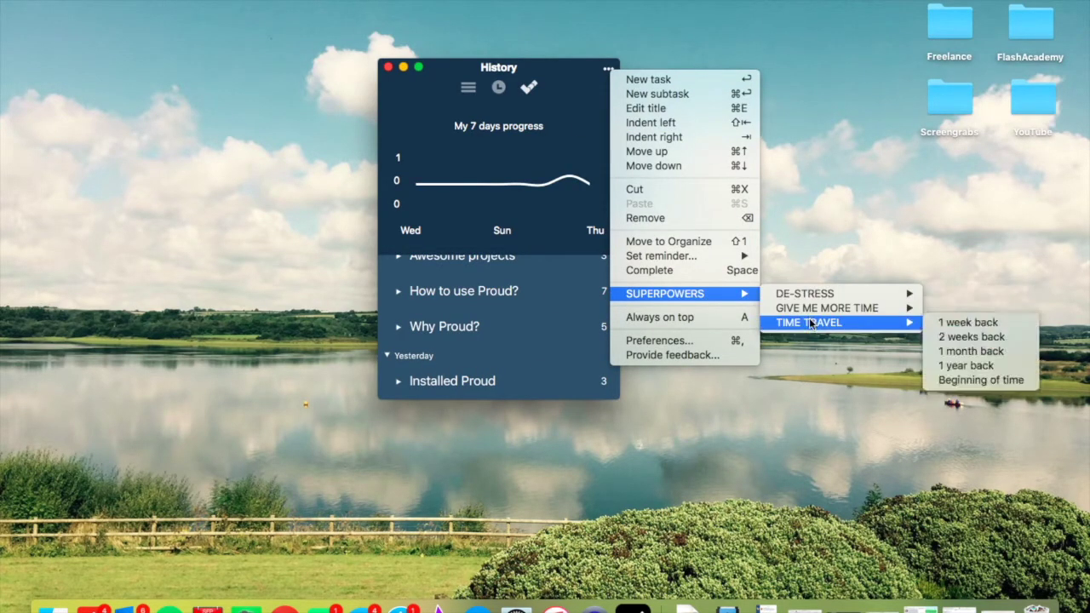
{"action": "left_click", "coordinate": [967, 366]}
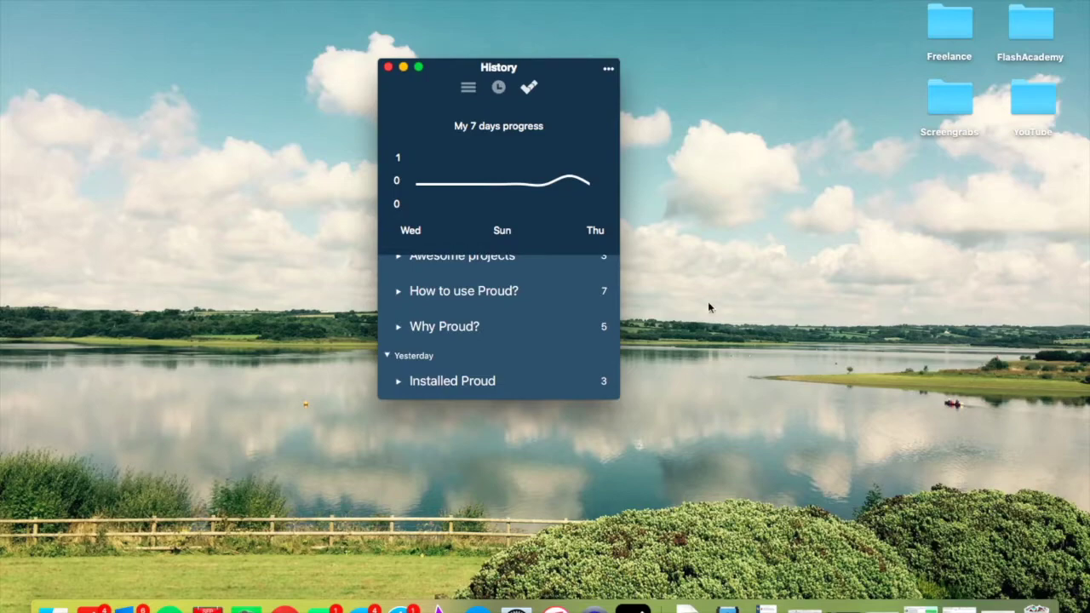
- Switch to Lists and add a task titled "Feed 20 cats today"
{"action": "left_click", "coordinate": [466, 89]}
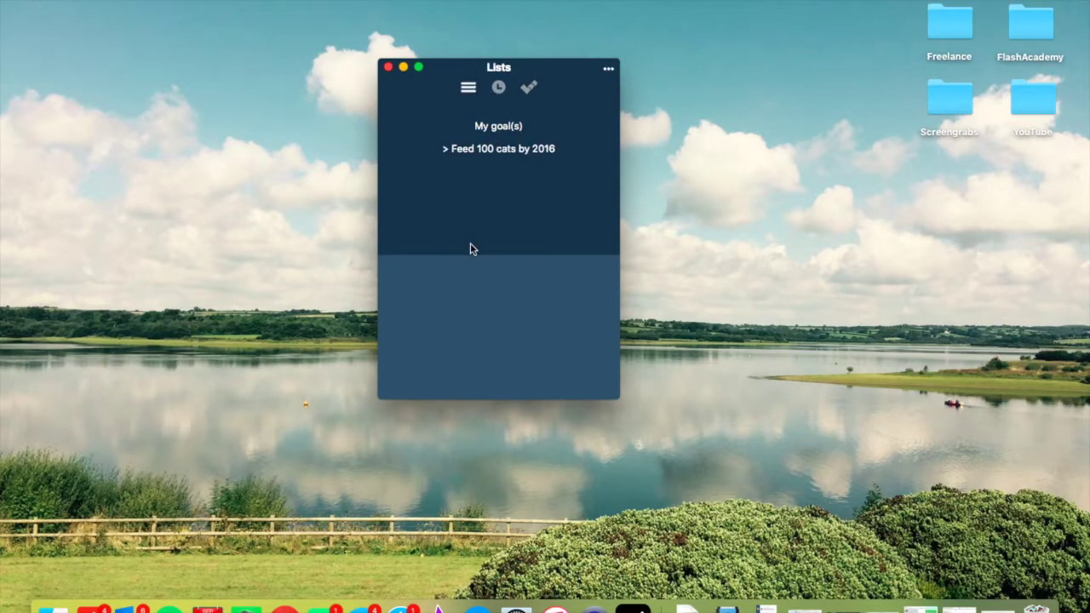
{"action": "right_click", "coordinate": [467, 281]}
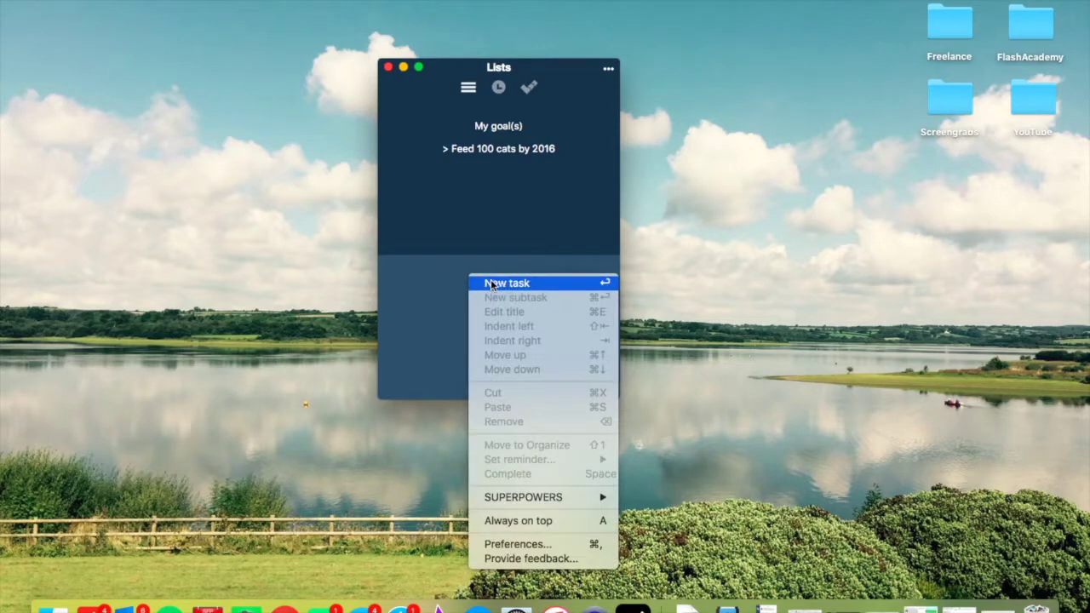
{"action": "left_click", "coordinate": [445, 282]}
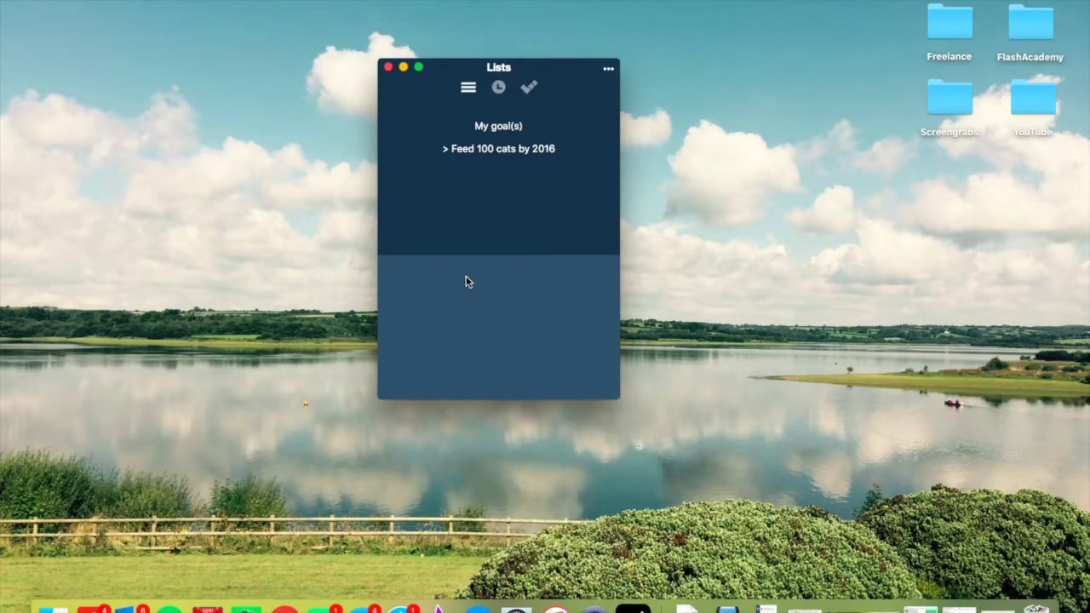
{"action": "left_click", "coordinate": [436, 271]}
{"action": "left_click", "coordinate": [436, 270]}
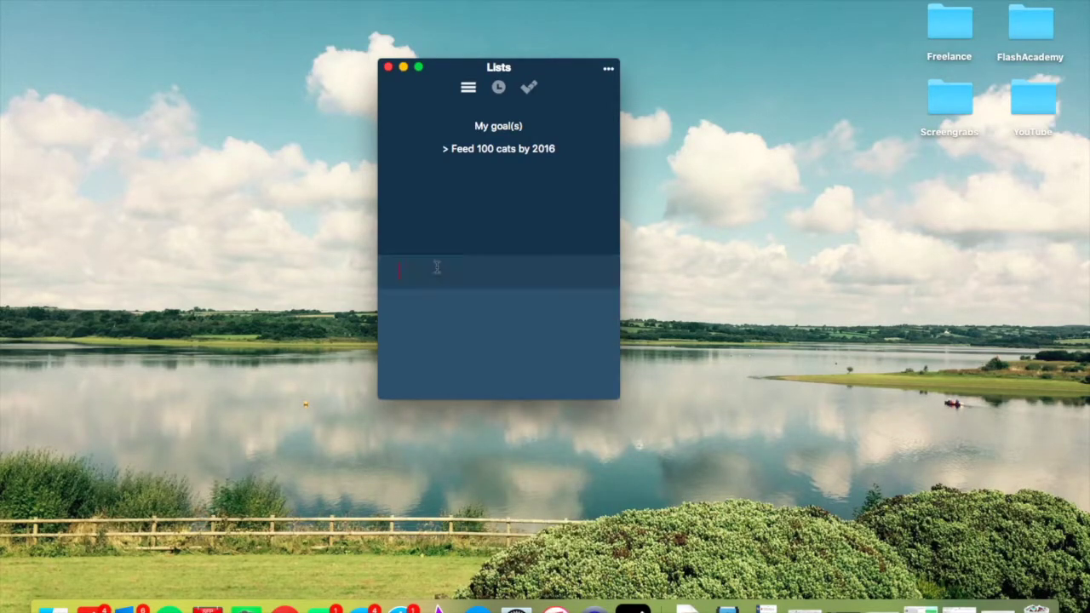
{"action": "type", "text": "Feed 20 cats today"}
- Move the task "Feed 20 cats today" to Organize and view its available reminder options
{"action": "right_click", "coordinate": [496, 269]}
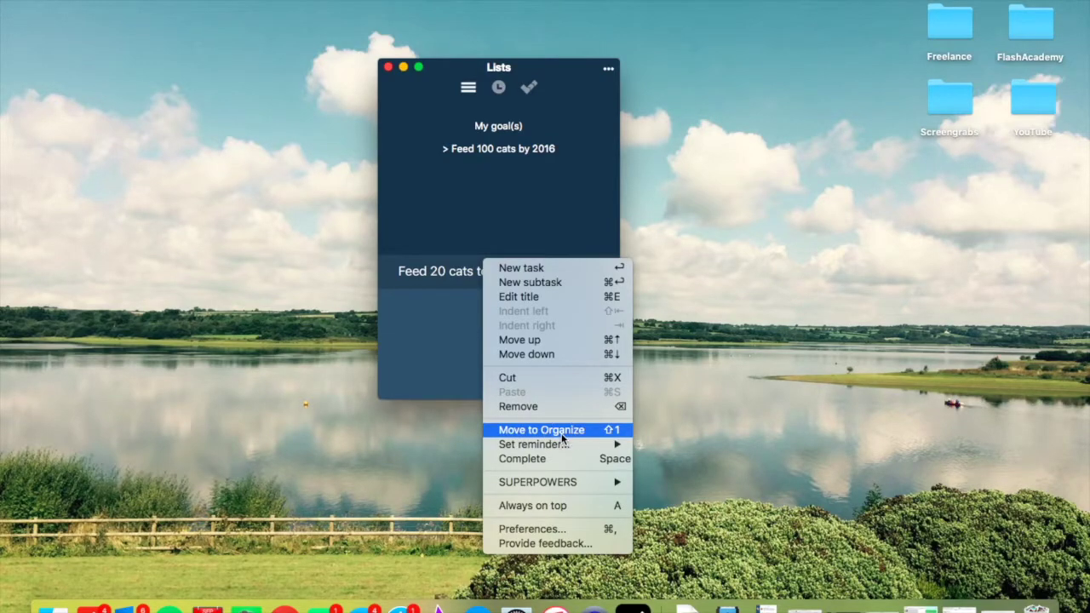
{"action": "left_click", "coordinate": [558, 432]}
{"action": "right_click", "coordinate": [511, 281]}
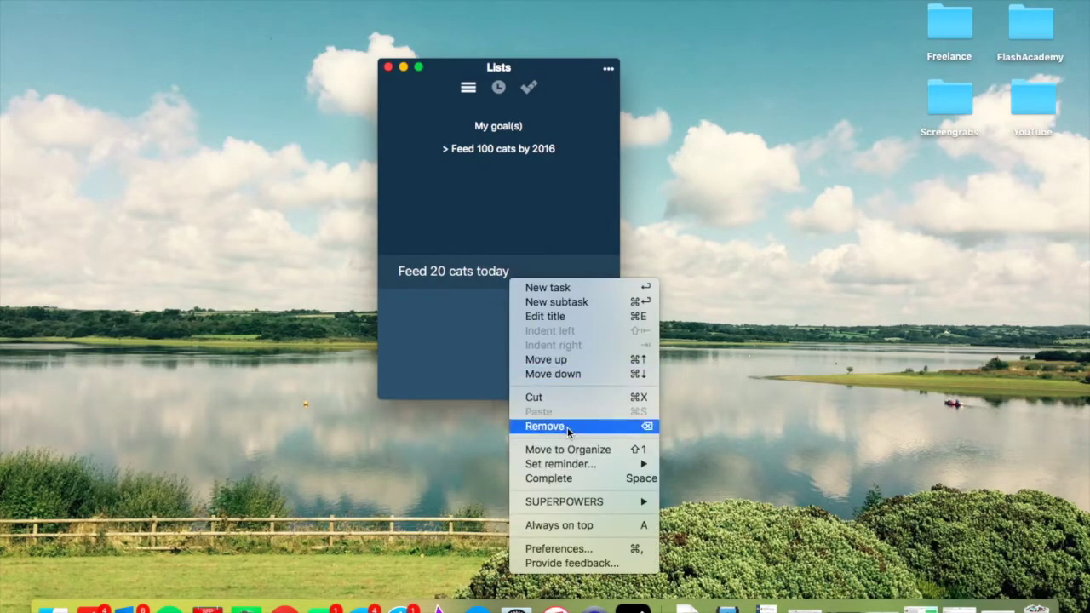
{"action": "mouse_move", "coordinate": [574, 465]}
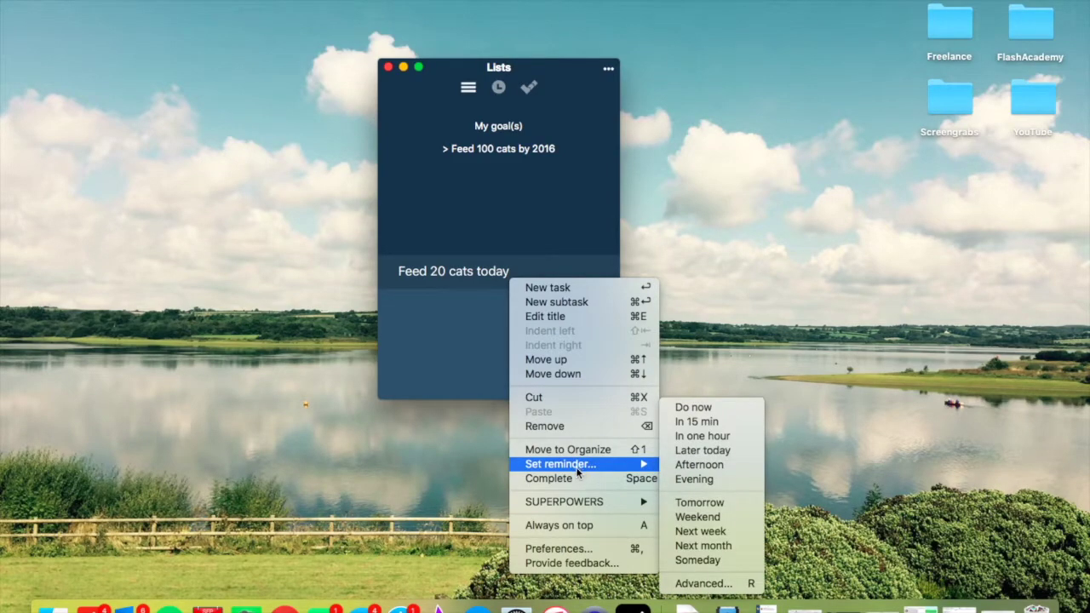
{"action": "mouse_move", "coordinate": [577, 504]}
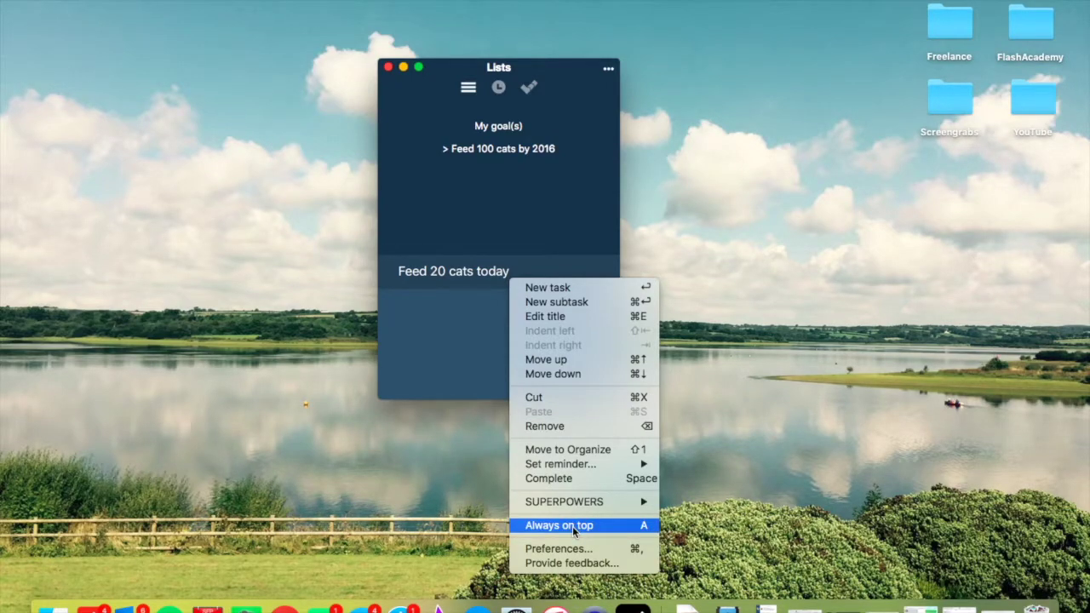
- Rename the task "Feed 20 cats today" as "Feed 100 cats"
{"action": "left_click", "coordinate": [455, 276]}
{"action": "double_click", "coordinate": [455, 275]}
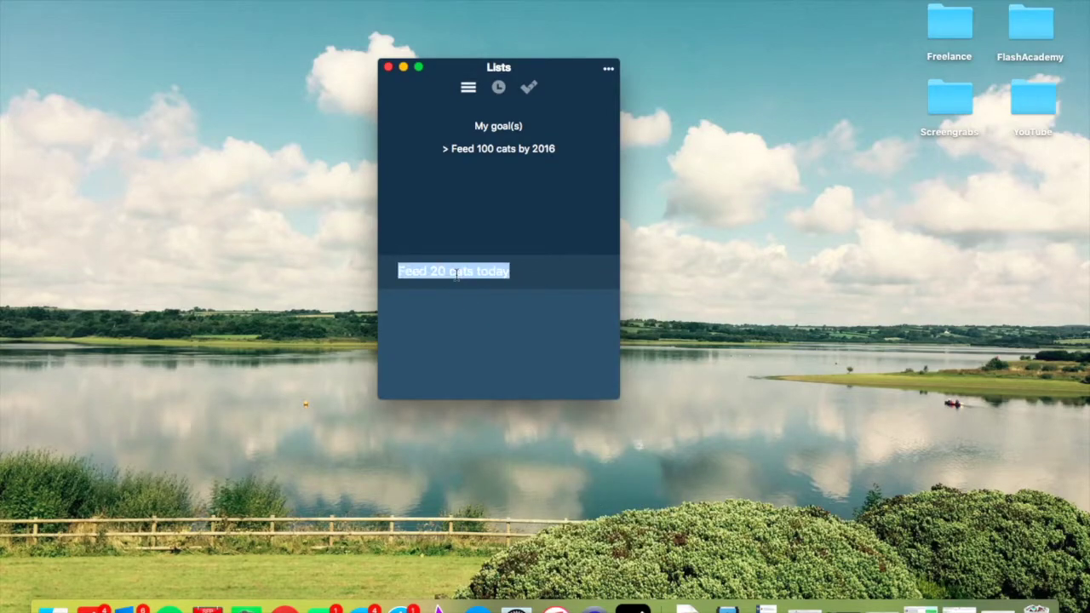
{"action": "type", "text": "a"}
{"action": "left_click", "coordinate": [459, 267]}
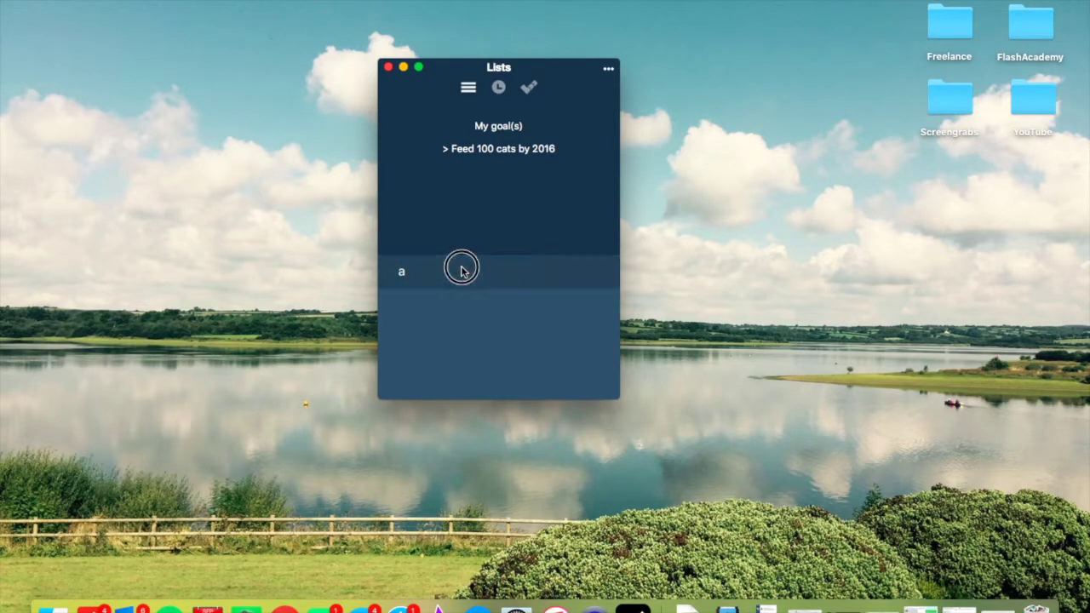
{"action": "key", "text": "BackSpace"}
{"action": "type", "text": "Feed 1"}
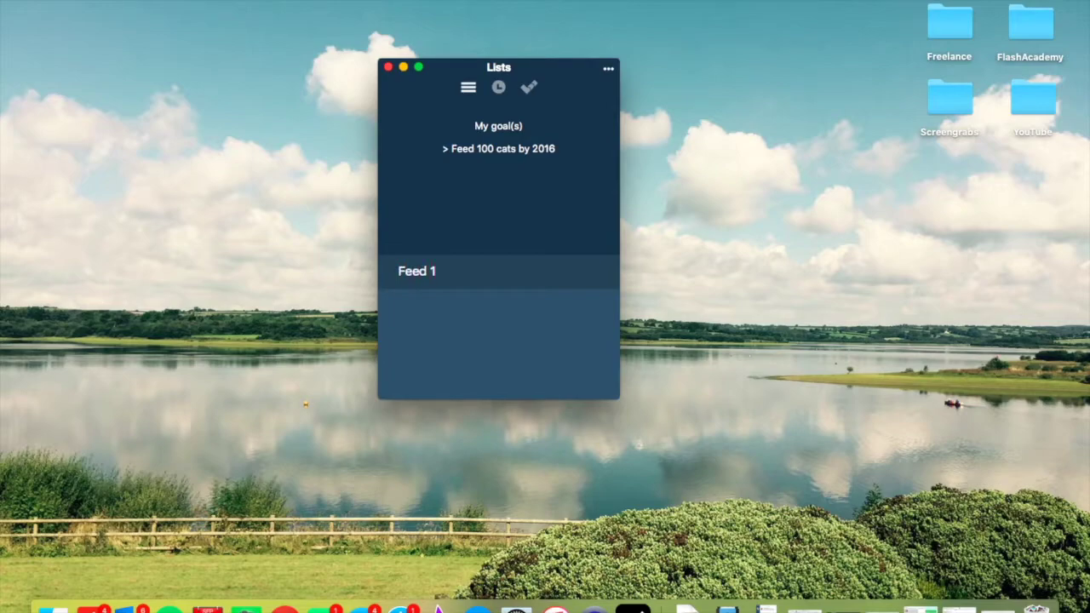
{"action": "type", "text": "00 cats"}
{"action": "key", "text": "Return"}
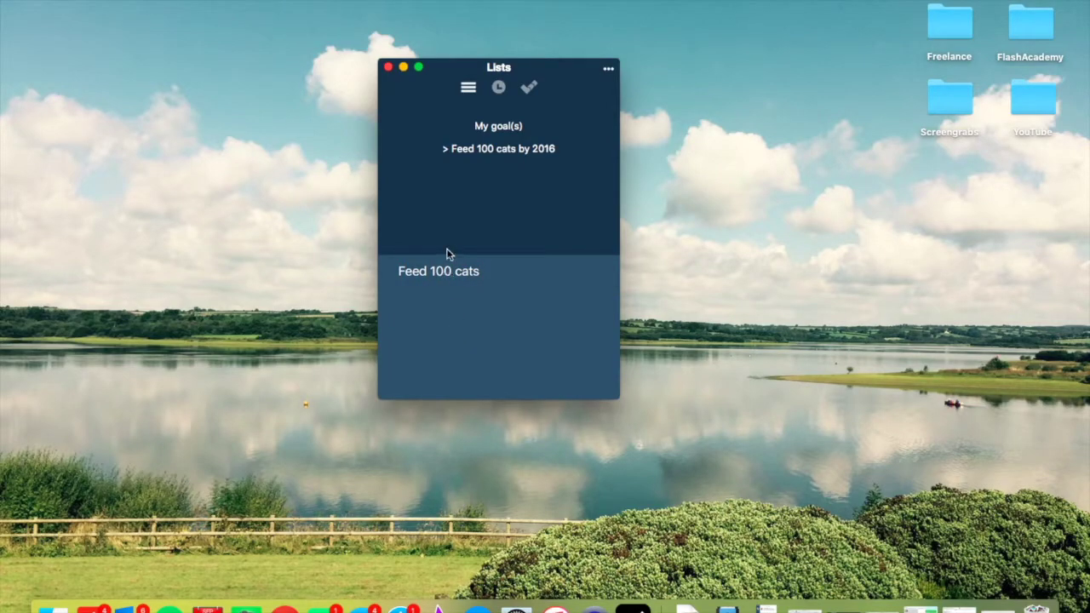
- Open the Preferences and examine the Soft Time settings, including the Afternoon time, weekend start and Someday period
{"action": "left_click", "coordinate": [484, 318]}
{"action": "right_click", "coordinate": [482, 281]}
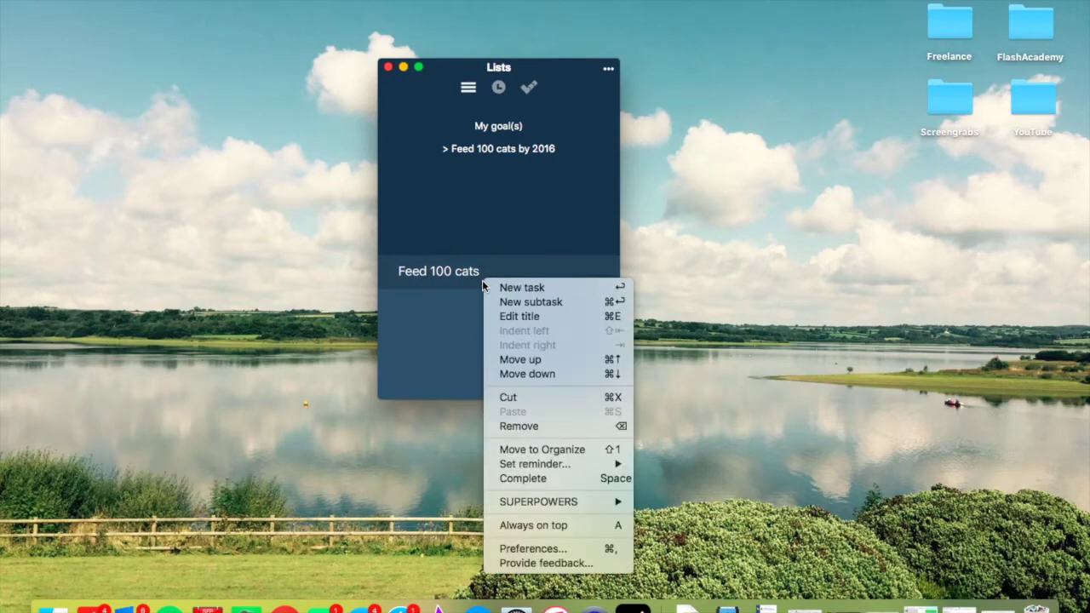
{"action": "left_click", "coordinate": [565, 554]}
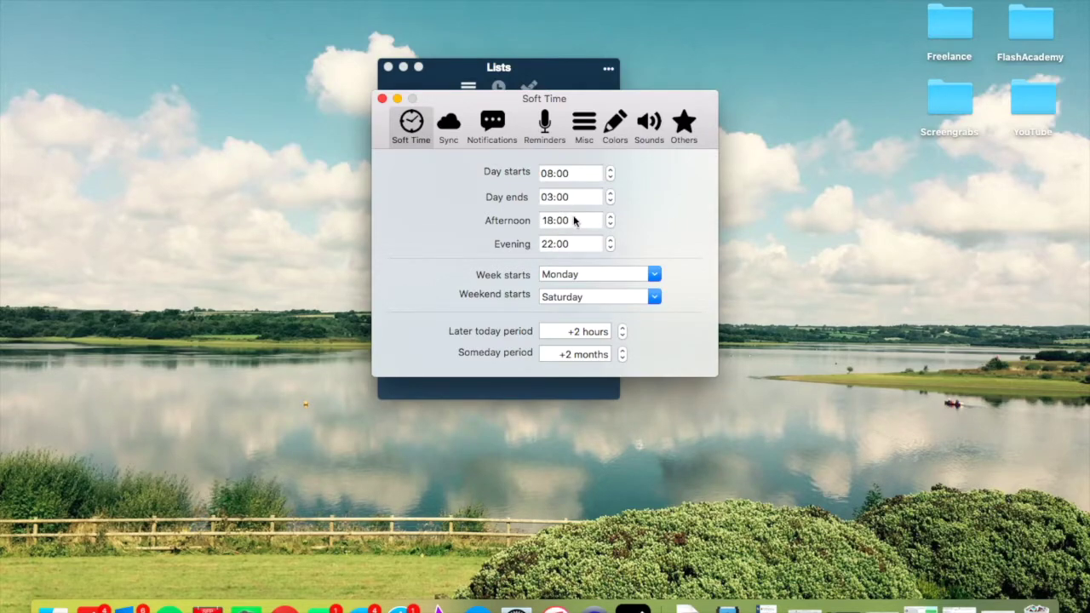
{"action": "left_click", "coordinate": [610, 217]}
{"action": "left_click", "coordinate": [610, 224]}
{"action": "left_click", "coordinate": [565, 296]}
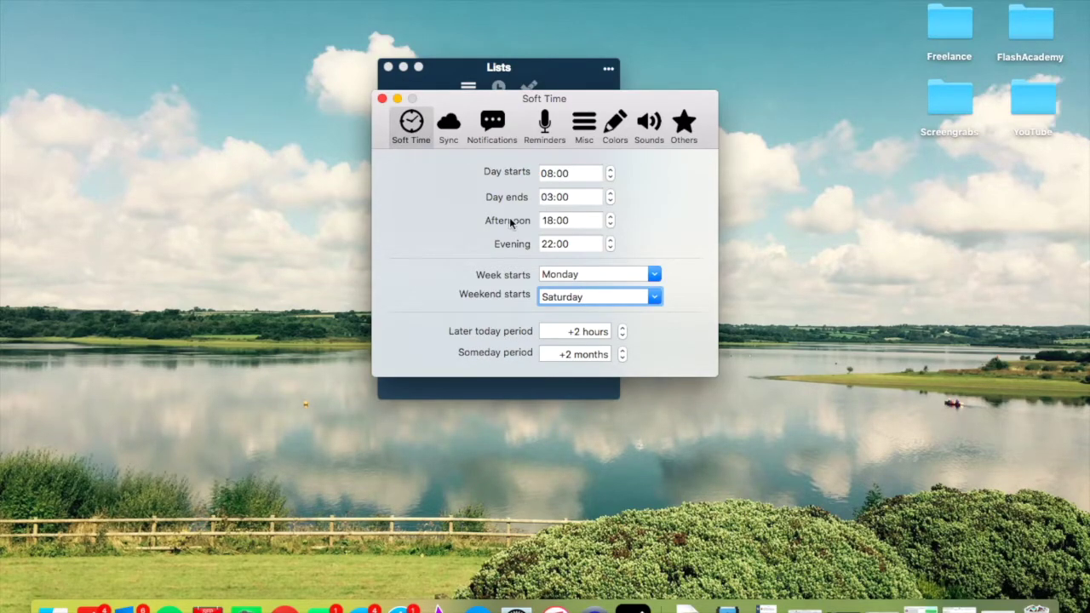
{"action": "left_click", "coordinate": [621, 356]}
- Examine the Sync, Notifications, Reminders and Misc preferences, including the notification sound and app badge choices
{"action": "left_click", "coordinate": [449, 124]}
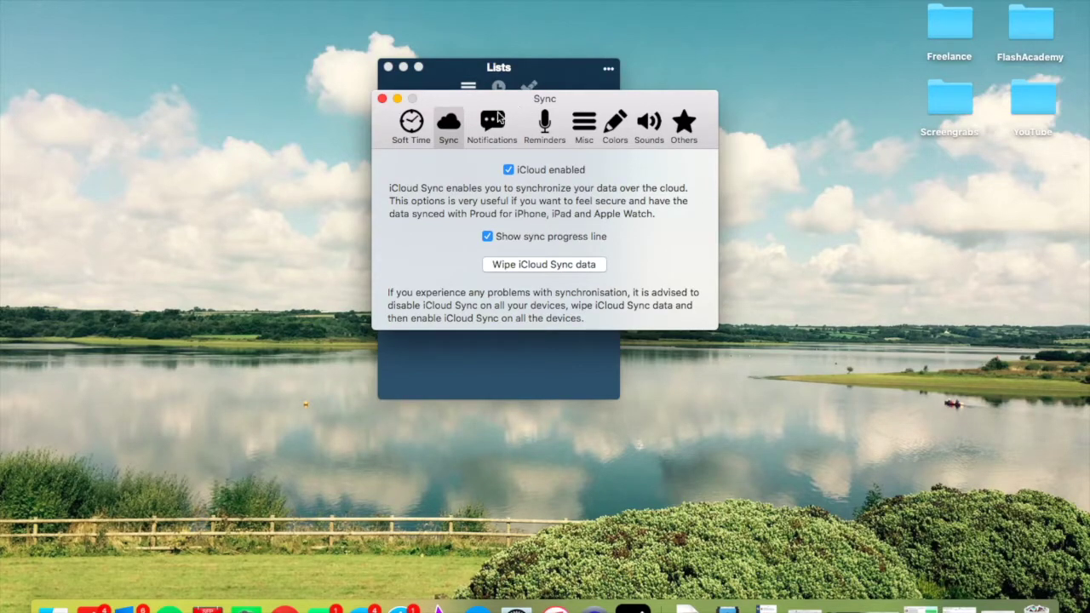
{"action": "left_click", "coordinate": [499, 119]}
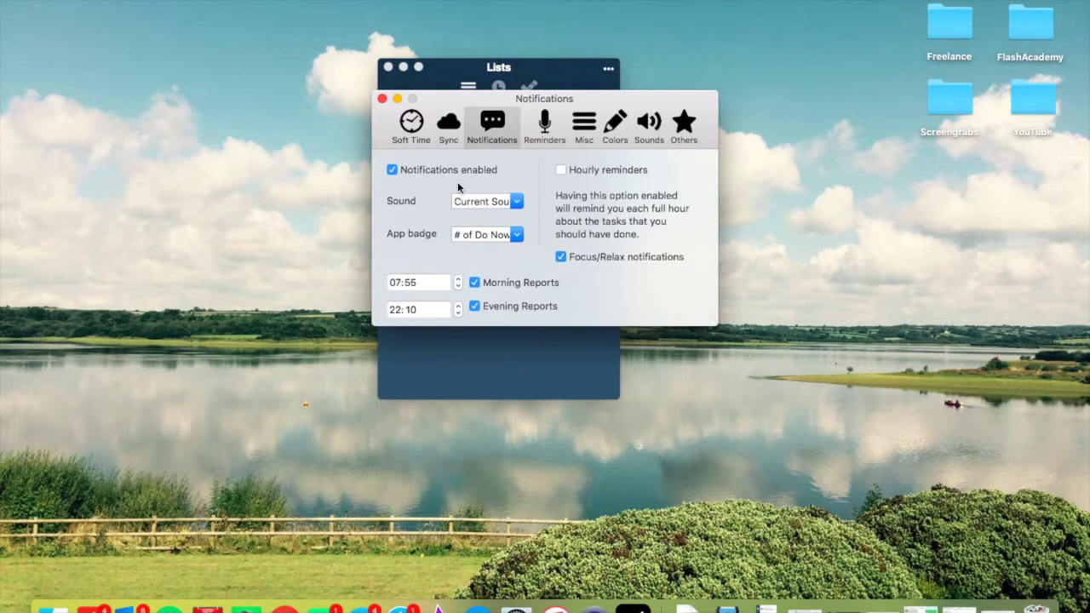
{"action": "left_click", "coordinate": [516, 202]}
{"action": "left_click", "coordinate": [516, 204]}
{"action": "left_click", "coordinate": [514, 235]}
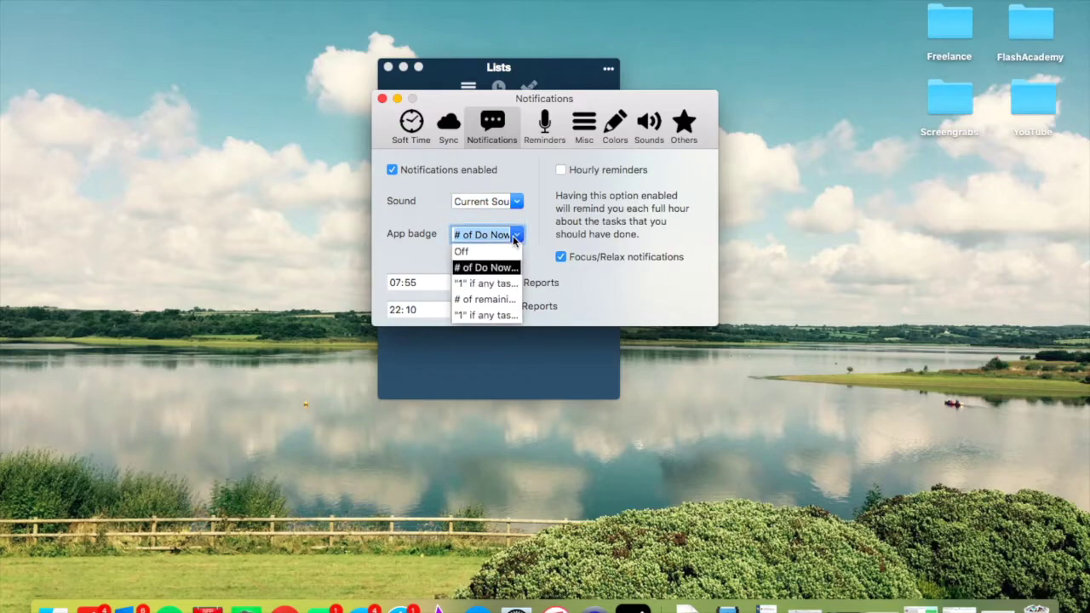
{"action": "left_click", "coordinate": [542, 207]}
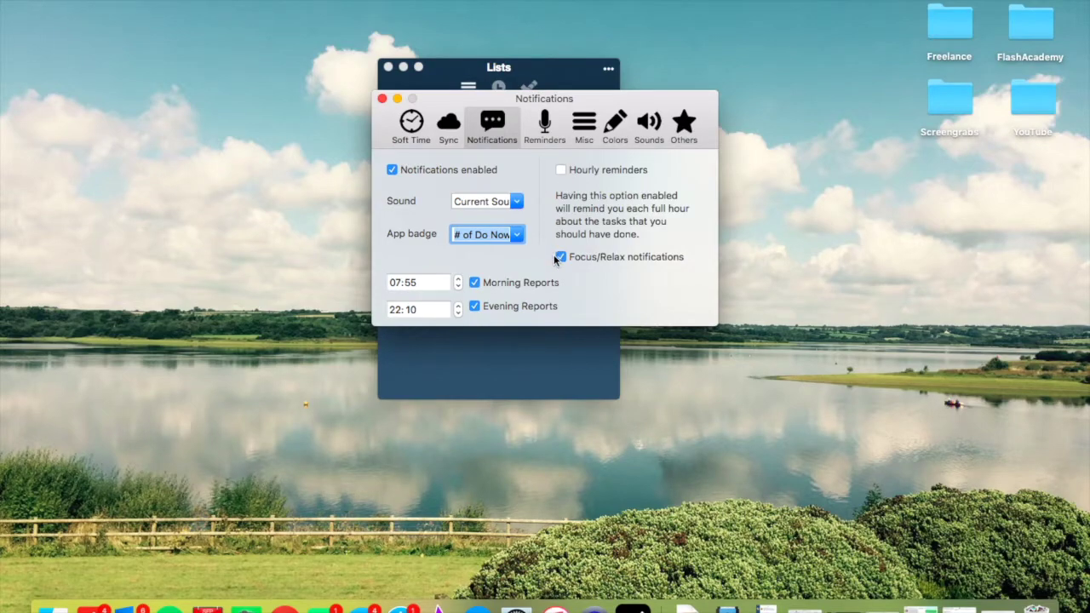
{"action": "left_click", "coordinate": [552, 124]}
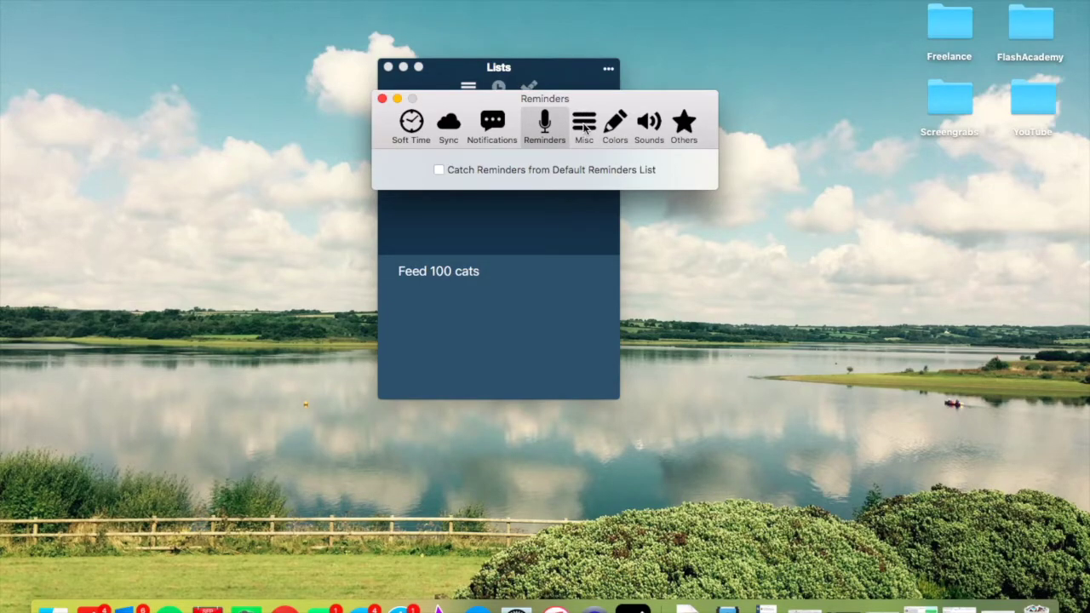
{"action": "left_click", "coordinate": [584, 127]}
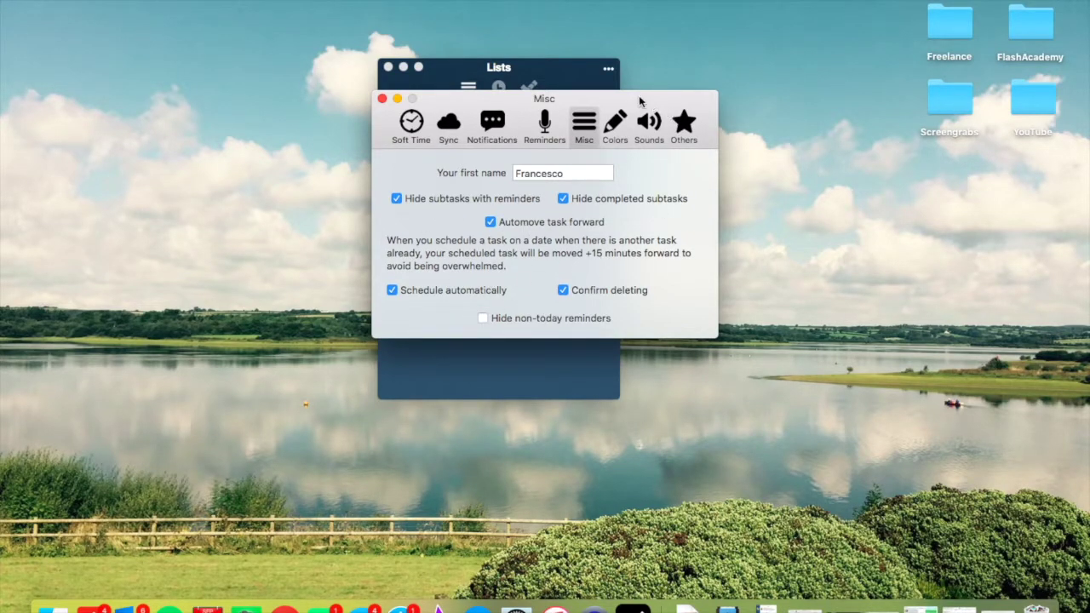
- Try the Tech guru, Black on white and Fog color themes, and settle on Moulin Rouge (Pink Monocolor)
{"action": "left_click", "coordinate": [621, 125]}
{"action": "left_click", "coordinate": [600, 172]}
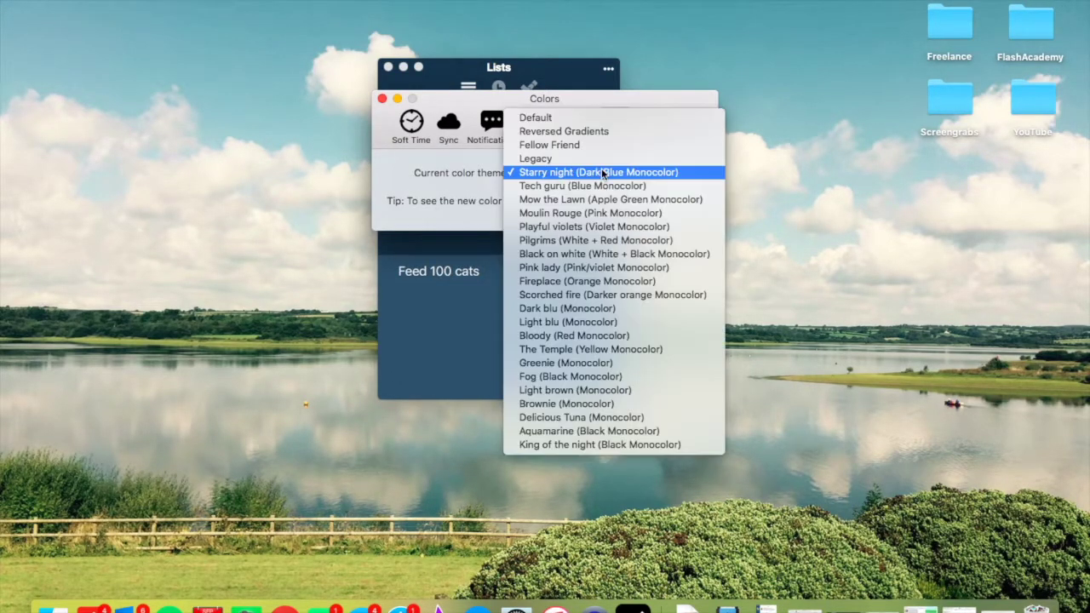
{"action": "left_click", "coordinate": [584, 182]}
{"action": "left_click", "coordinate": [577, 174]}
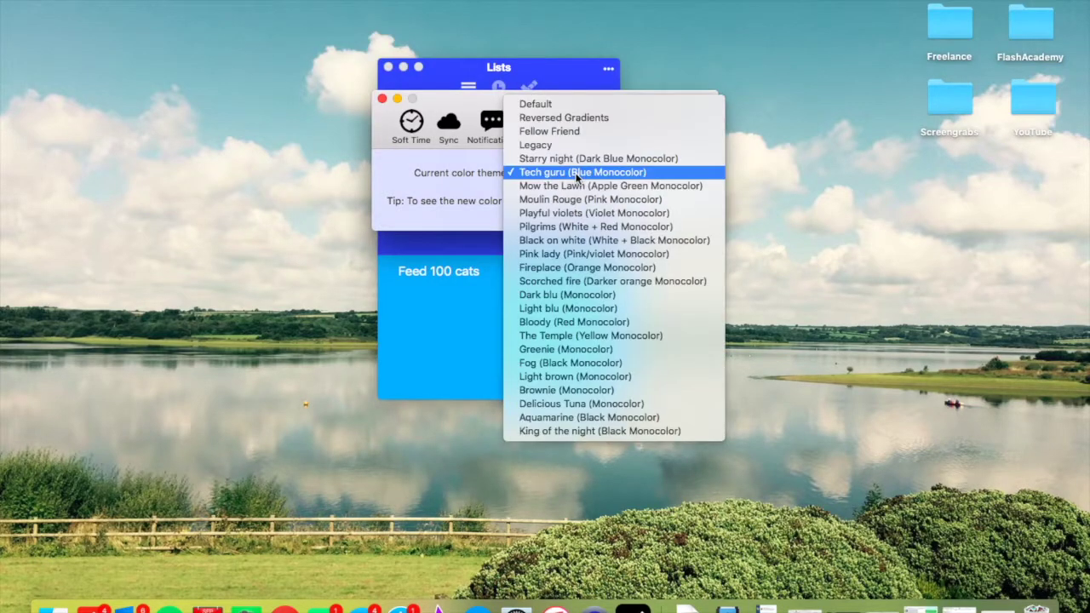
{"action": "left_click", "coordinate": [580, 242]}
{"action": "left_click", "coordinate": [594, 172]}
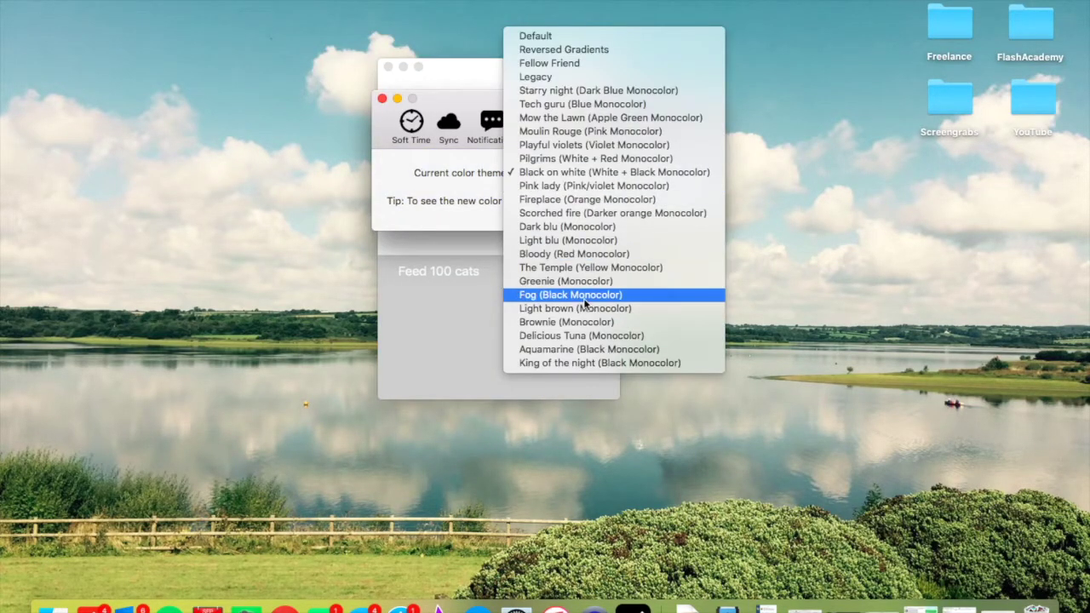
{"action": "left_click", "coordinate": [583, 296]}
{"action": "left_click", "coordinate": [592, 177]}
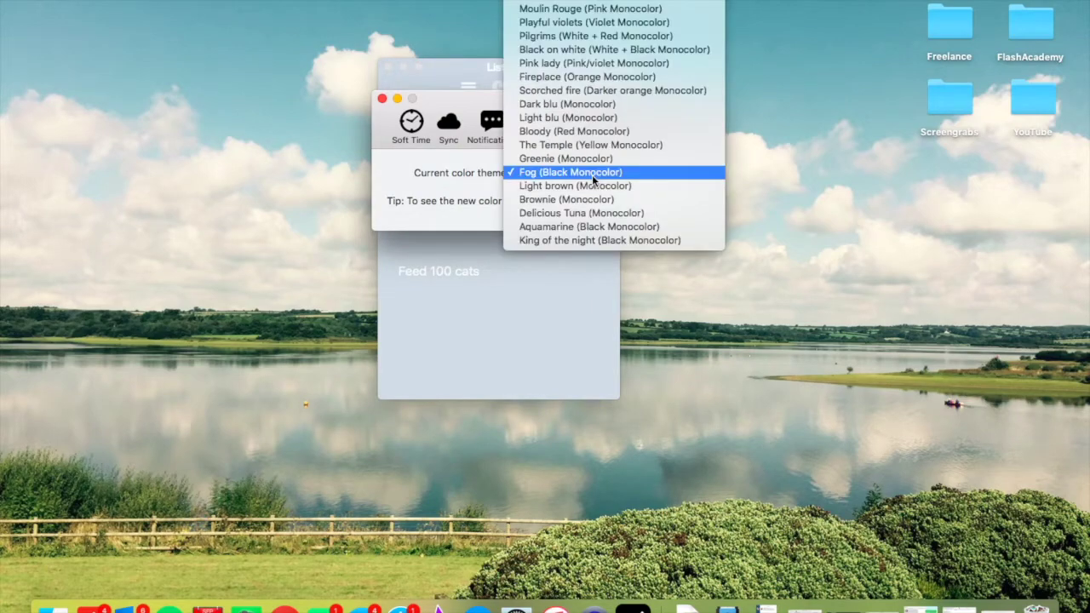
{"action": "left_click", "coordinate": [604, 25]}
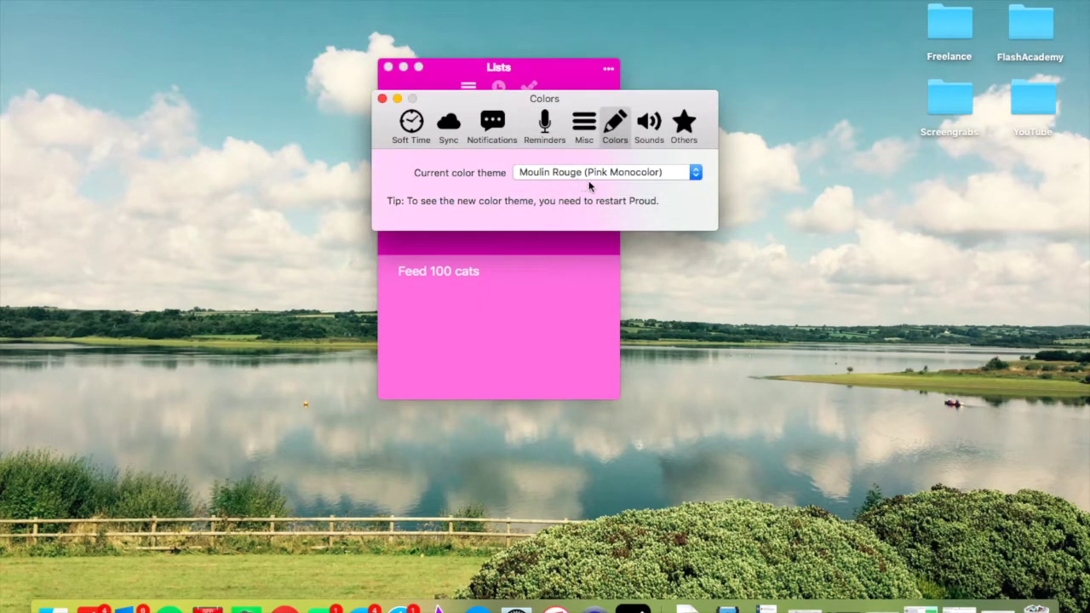
- Look through the completion sound choices in the Sounds preferences and view the Others preferences
{"action": "left_click", "coordinate": [648, 130]}
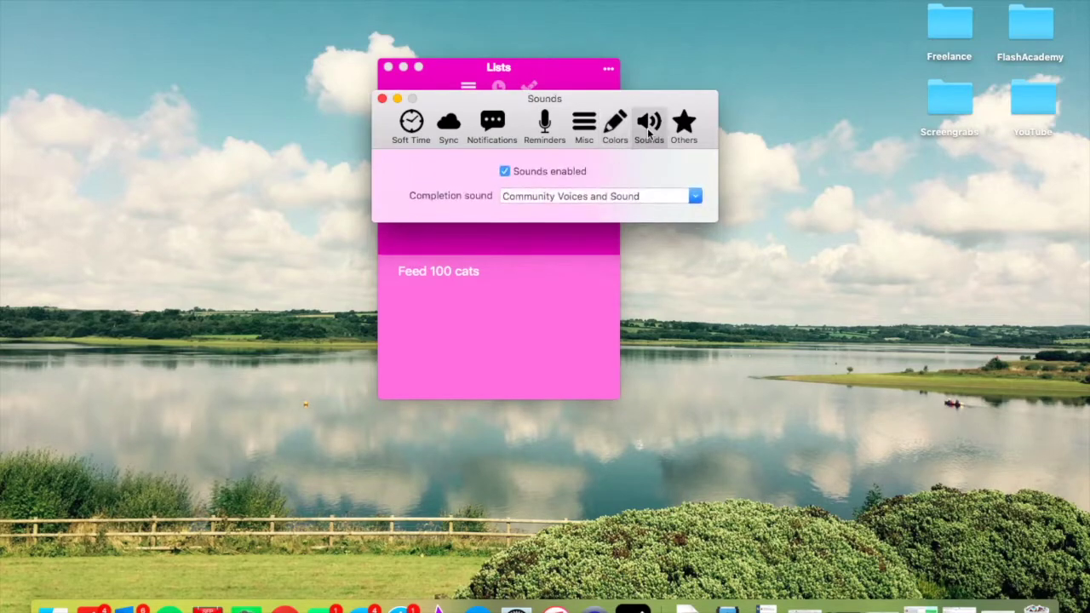
{"action": "left_click", "coordinate": [555, 195]}
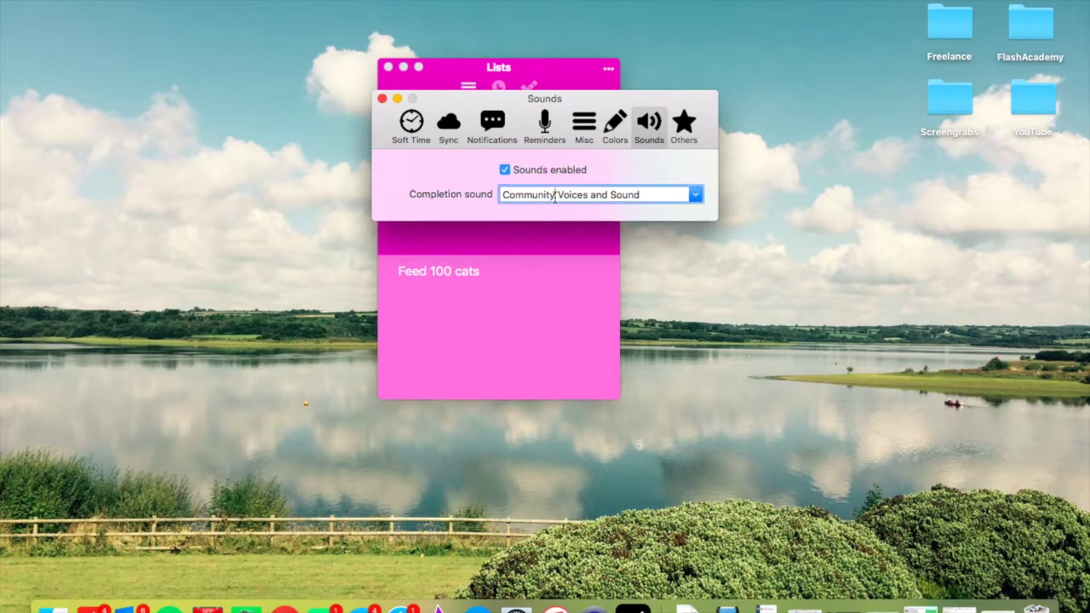
{"action": "left_click", "coordinate": [696, 195]}
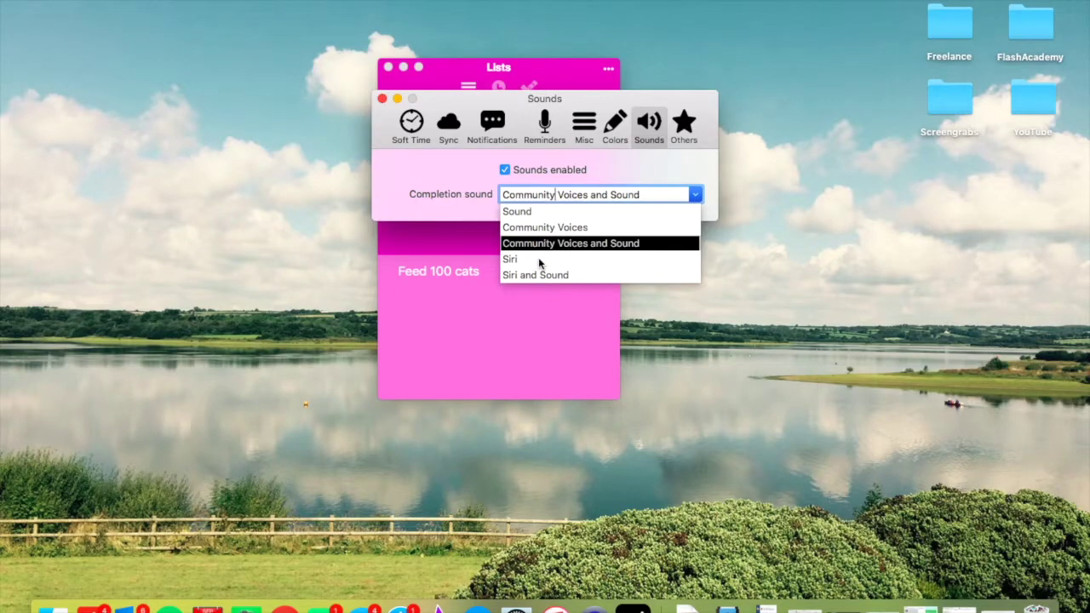
{"action": "left_click", "coordinate": [473, 174]}
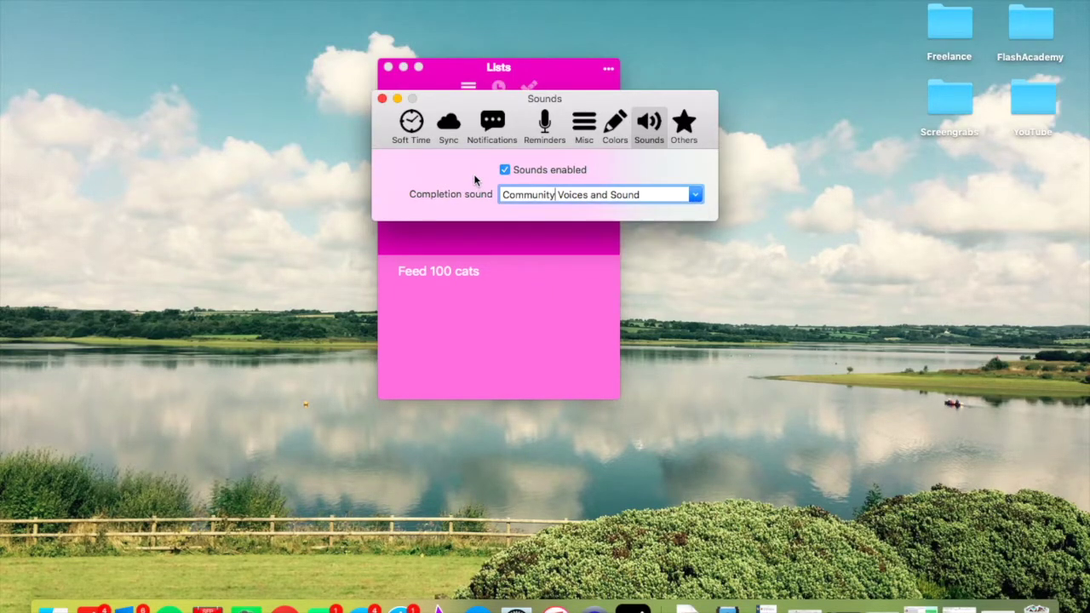
{"action": "left_click", "coordinate": [685, 120]}
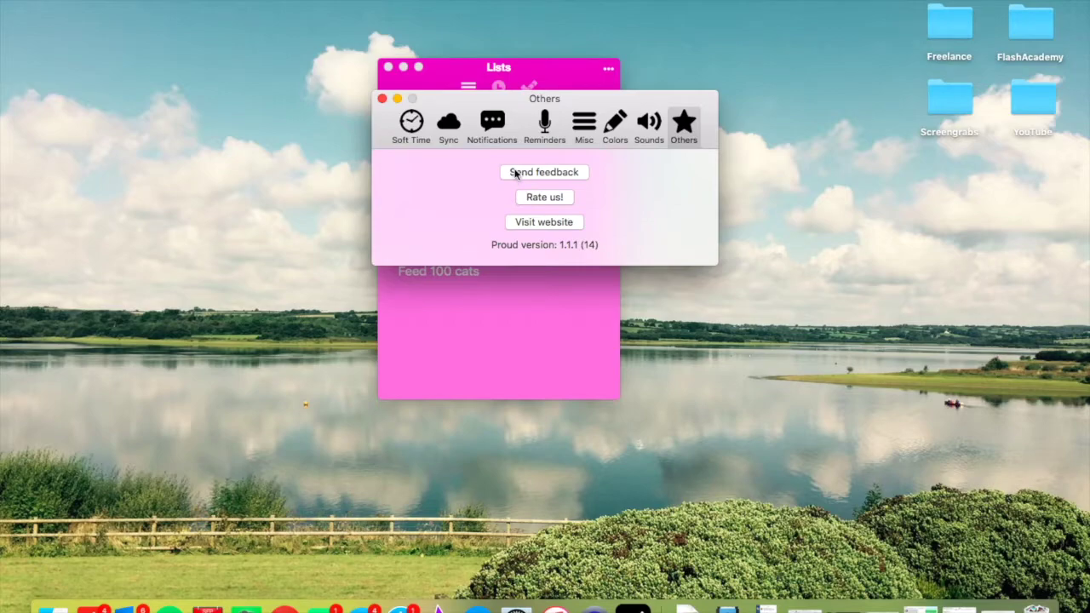
- Close the Preferences and enlarge the Lists window by extending its upper-left corner towards the screen corner
{"action": "left_click", "coordinate": [382, 98]}
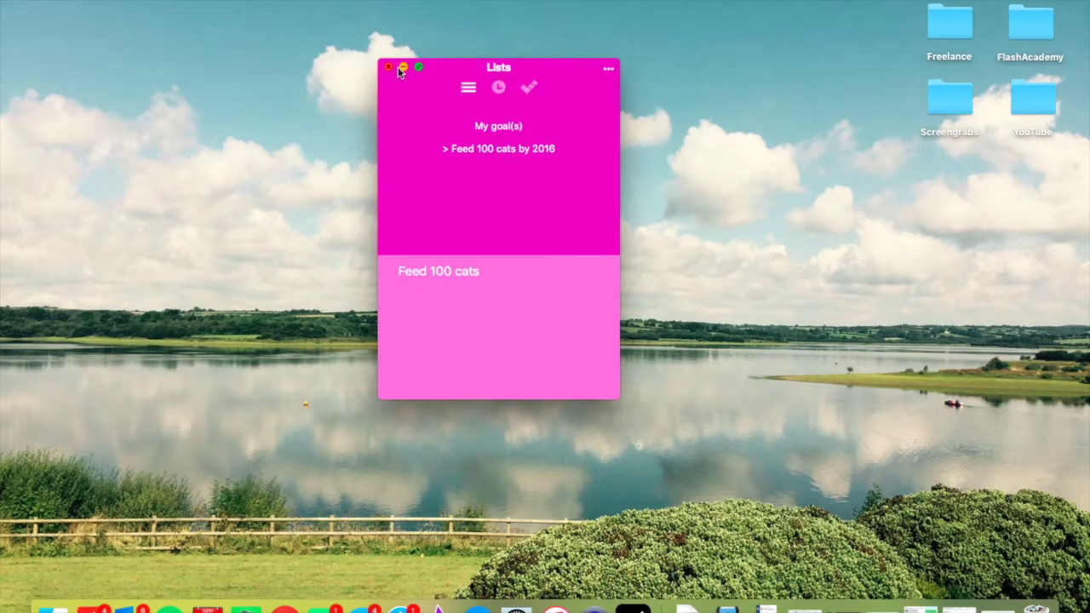
{"action": "left_click_drag", "start_coordinate": [379, 60], "coordinate": [21, 1]}
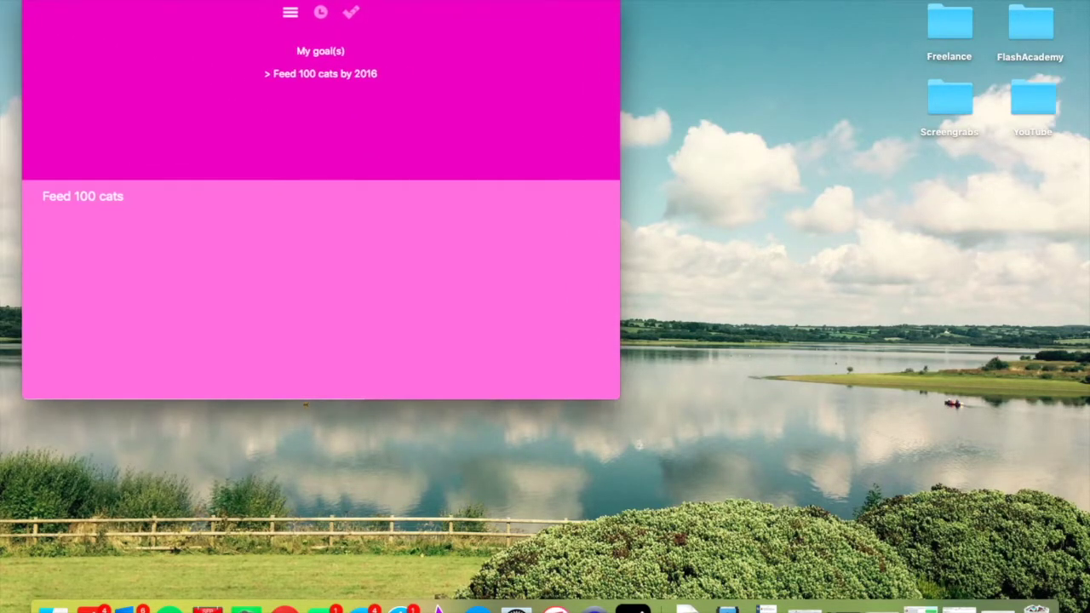
- Move the Lists window away from the screen corner so that it sits fully in view on the desktop
{"action": "right_click", "coordinate": [111, 1]}
{"action": "left_click", "coordinate": [94, 5]}
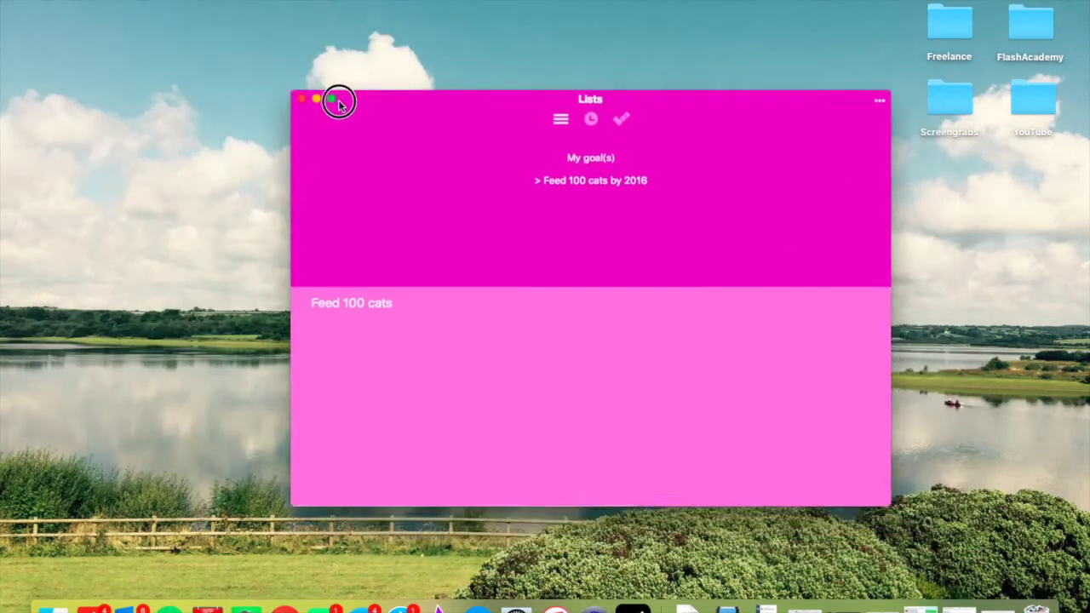
{"action": "left_click", "coordinate": [339, 103]}
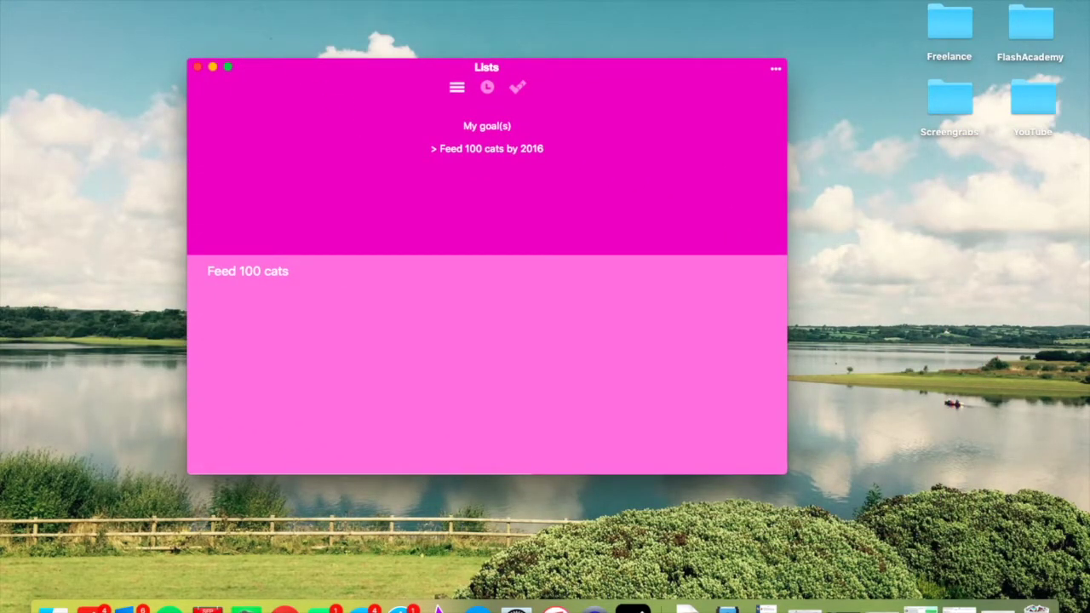
- Examine the file, editing and window commands, and the task options of the Lists window, including Superpowers and Always on top
{"action": "left_click", "coordinate": [108, 0]}
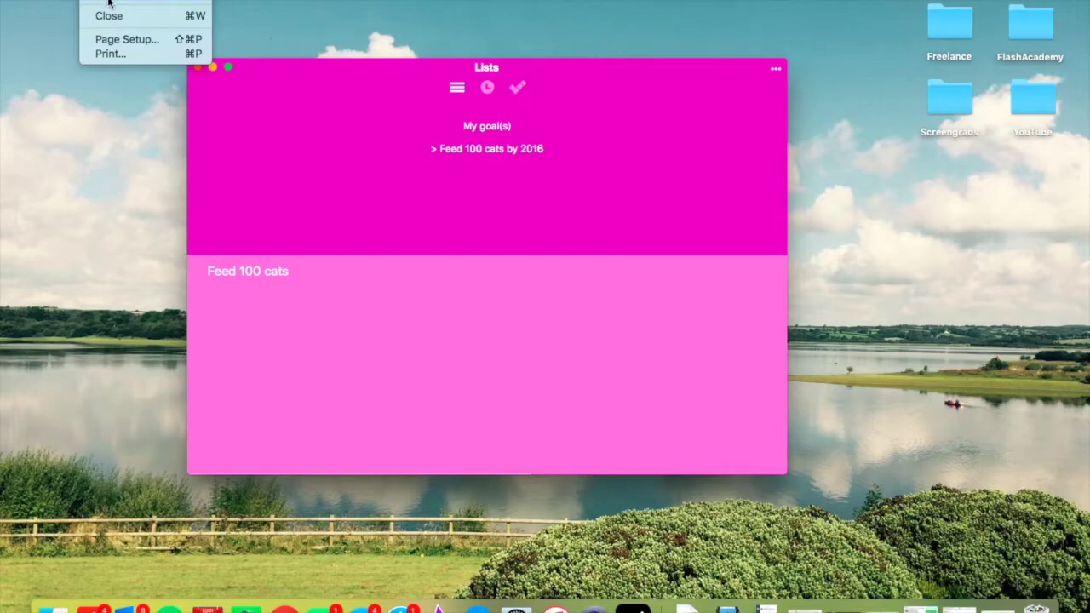
{"action": "mouse_move", "coordinate": [136, 0]}
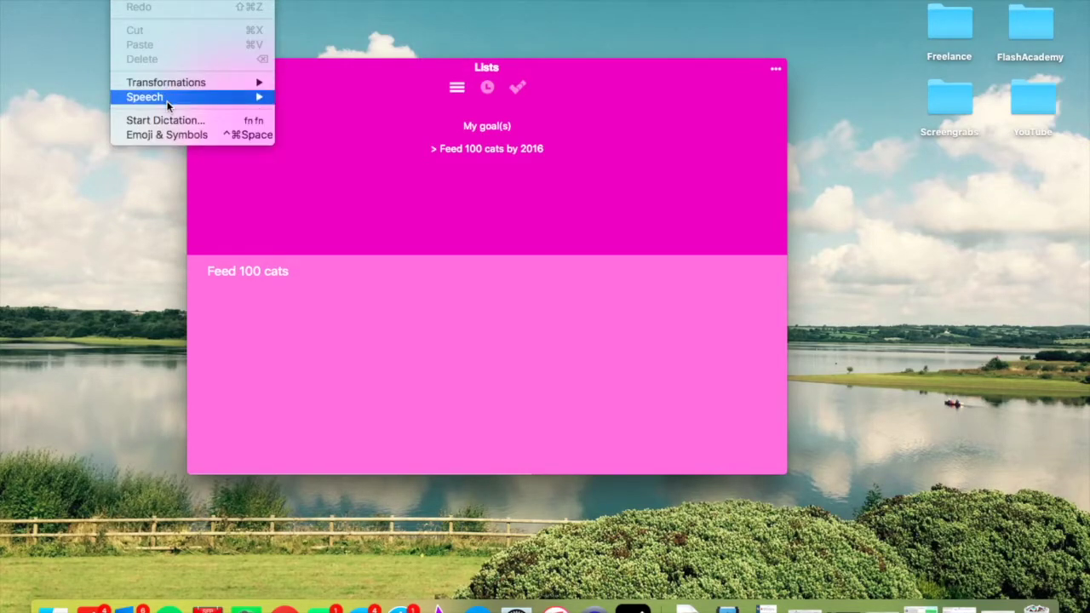
{"action": "mouse_move", "coordinate": [170, 0]}
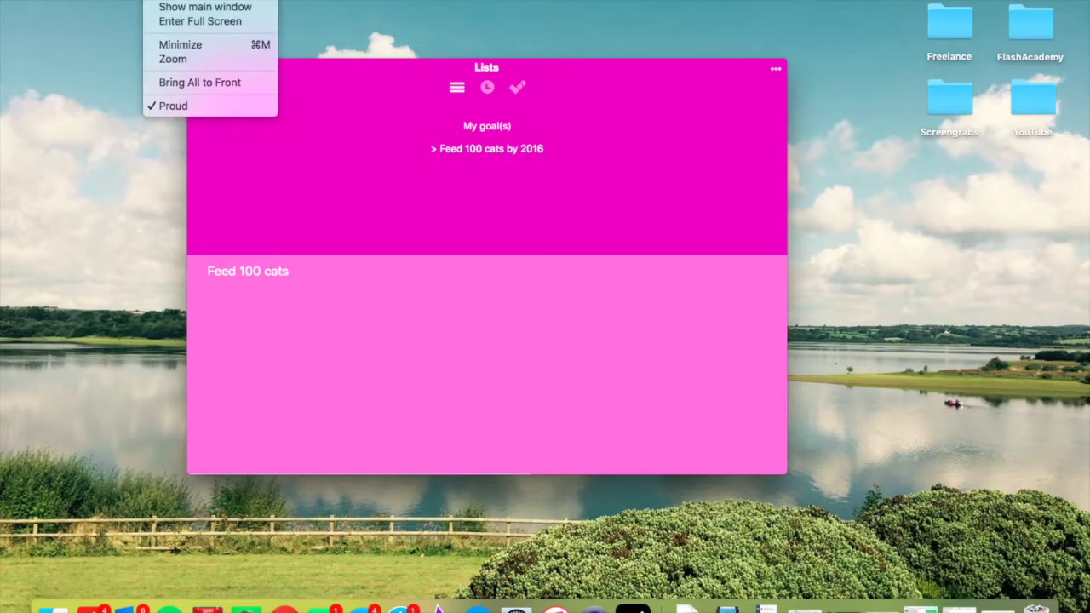
{"action": "left_click", "coordinate": [152, 129]}
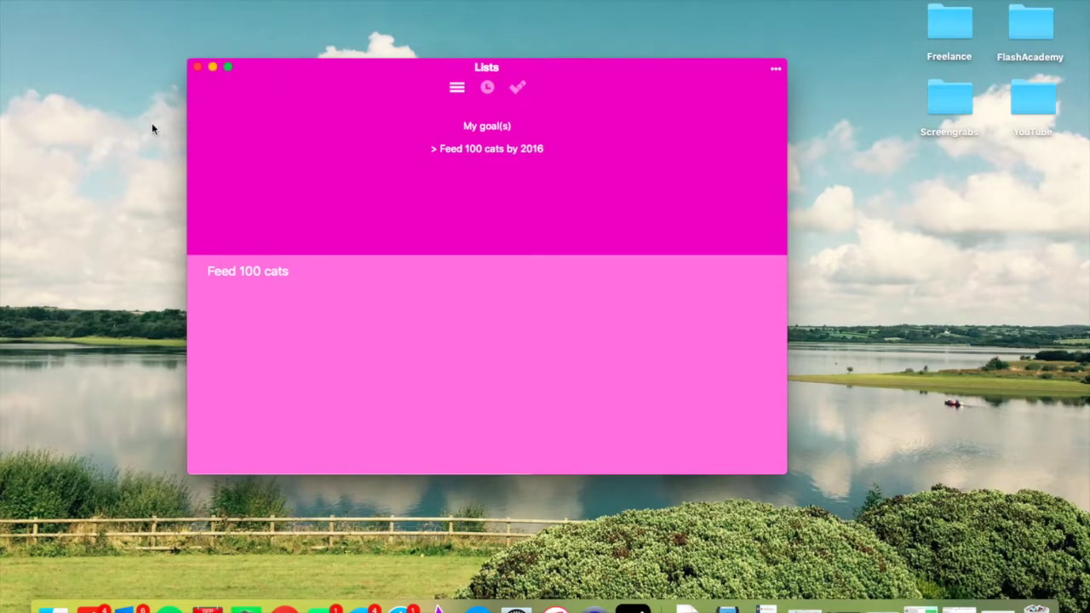
{"action": "left_click", "coordinate": [776, 68]}
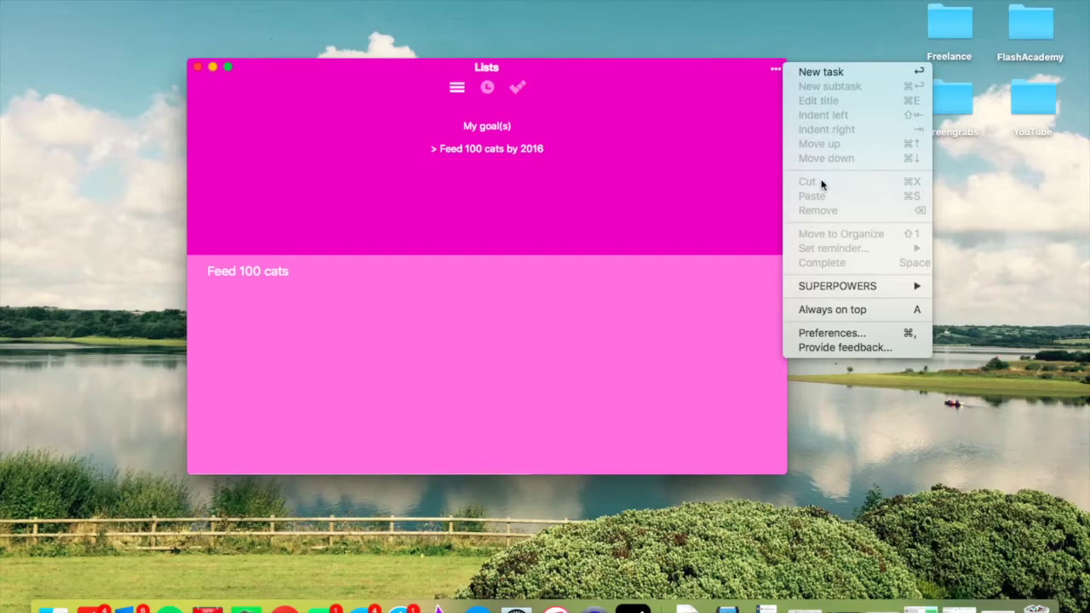
{"action": "left_click", "coordinate": [705, 35]}
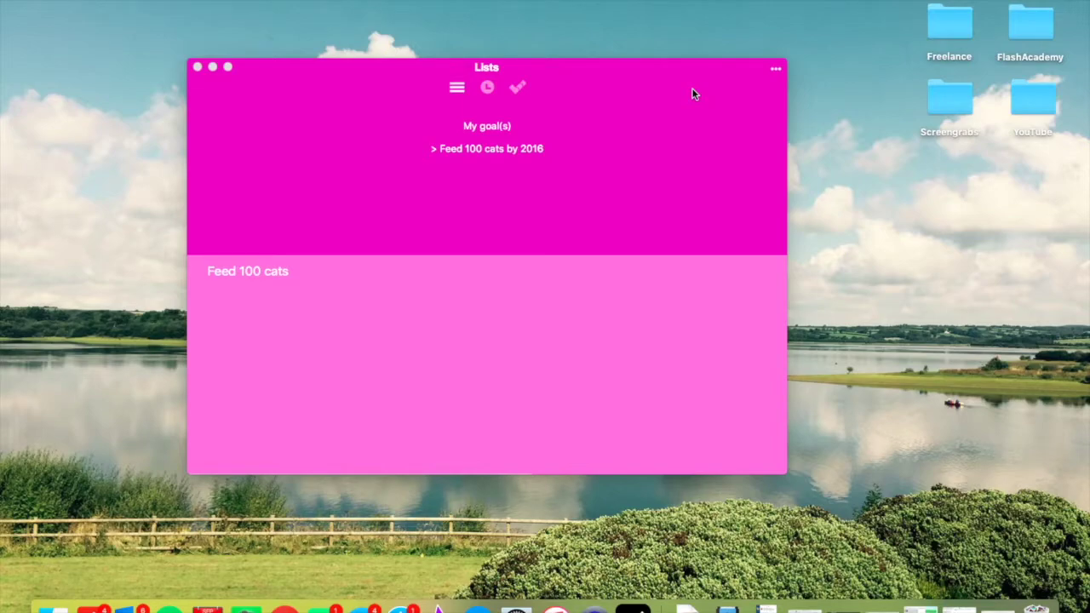
- Select the FlashAcademy folder on the desktop and shift the Lists window slightly upward, centring it horizontally on the screen
{"action": "key", "text": "f"}
{"action": "key", "text": "l"}
{"action": "left_click_drag", "start_coordinate": [692, 94], "coordinate": [749, 76]}
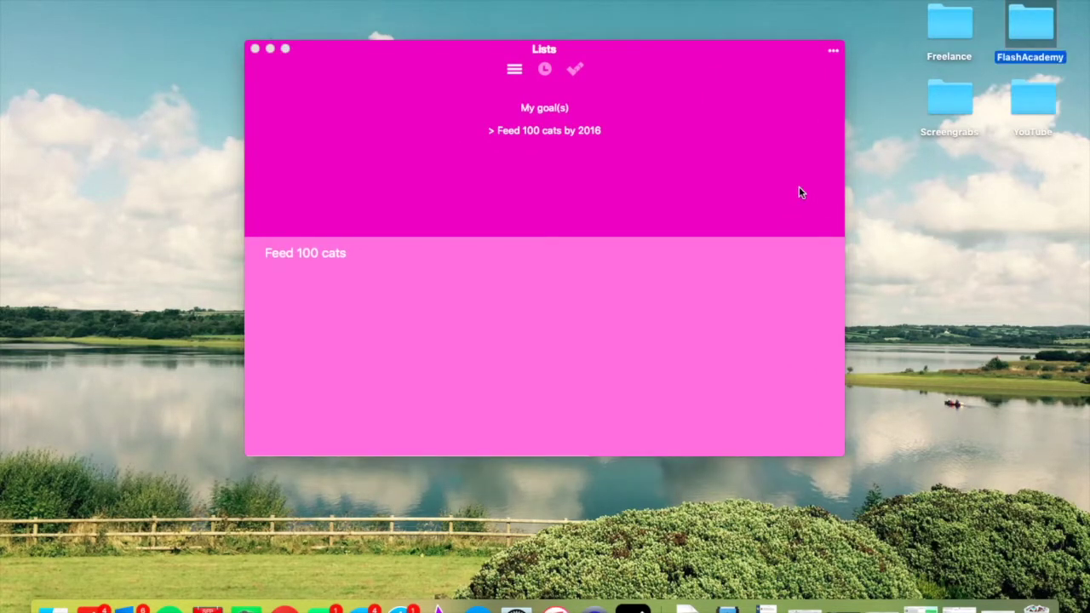